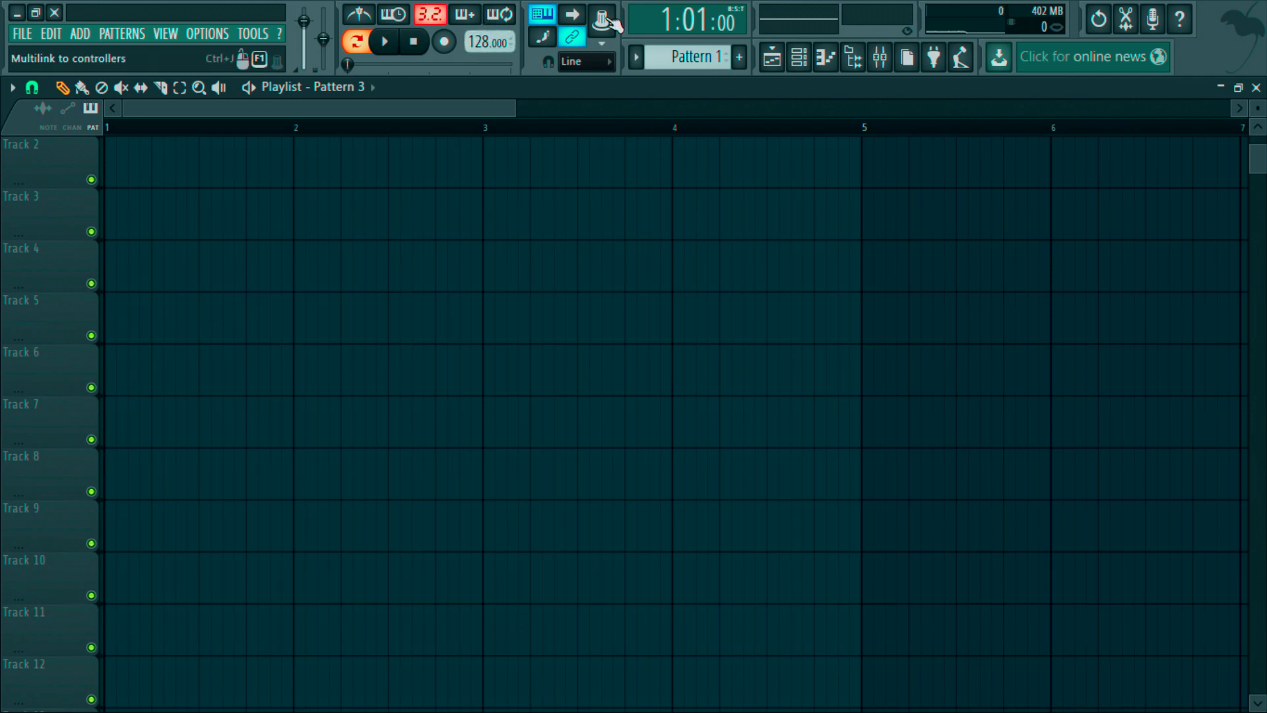
Show the browser beside the playlist and expand the current project's list of patterns.
click(771, 58)
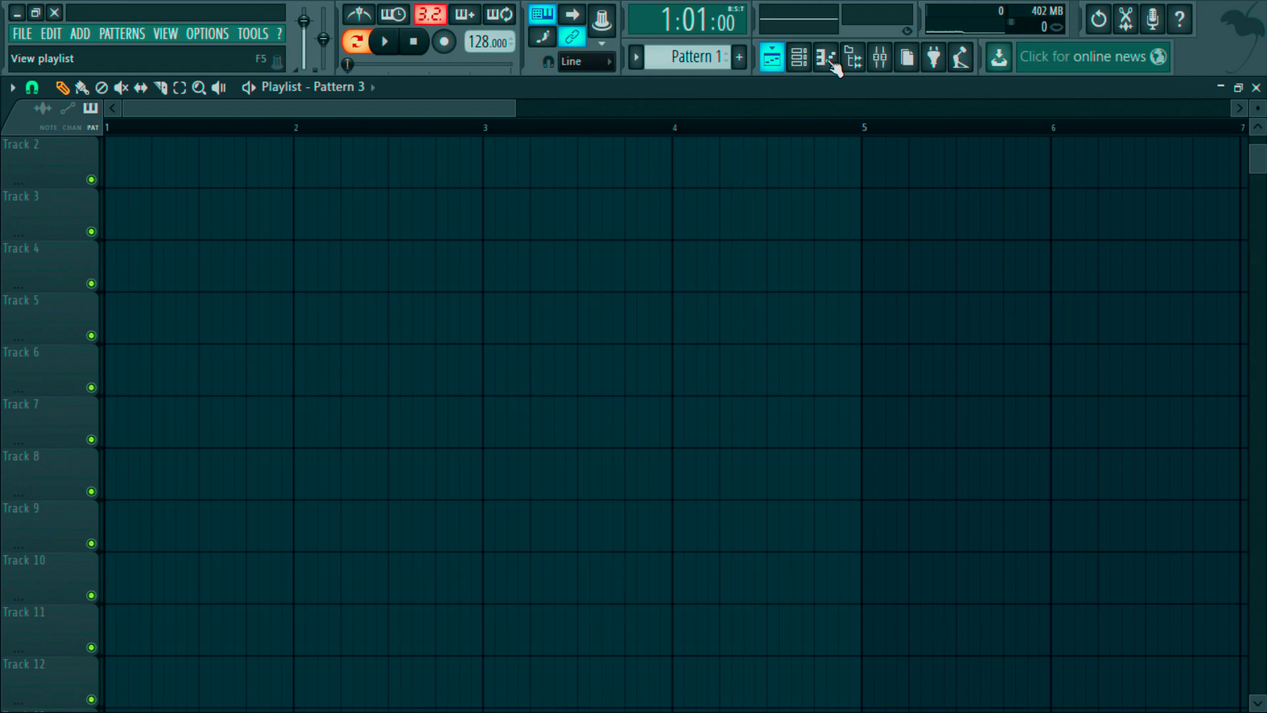
click(853, 59)
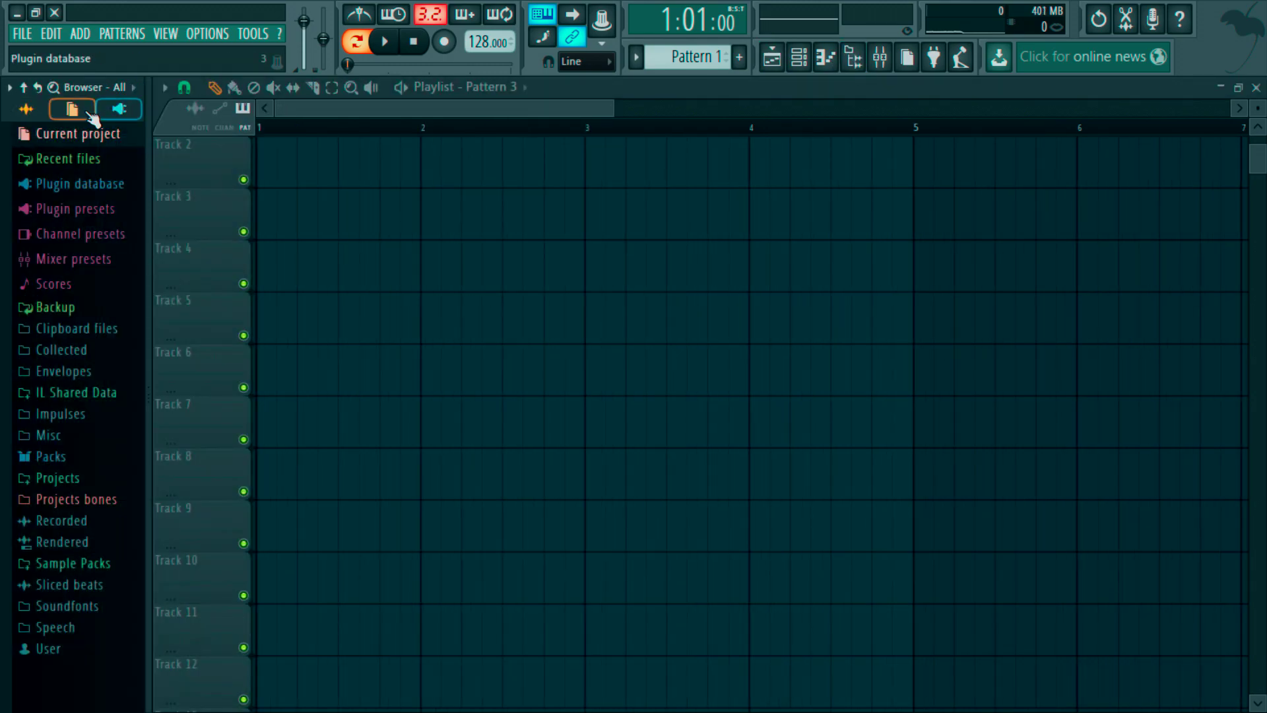
click(72, 109)
drag(89, 206, 88, 180)
click(88, 178)
click(88, 179)
Place three Pattern 1 clips back to back on Track 2, starting at bars 1, 2 and 3.
click(499, 89)
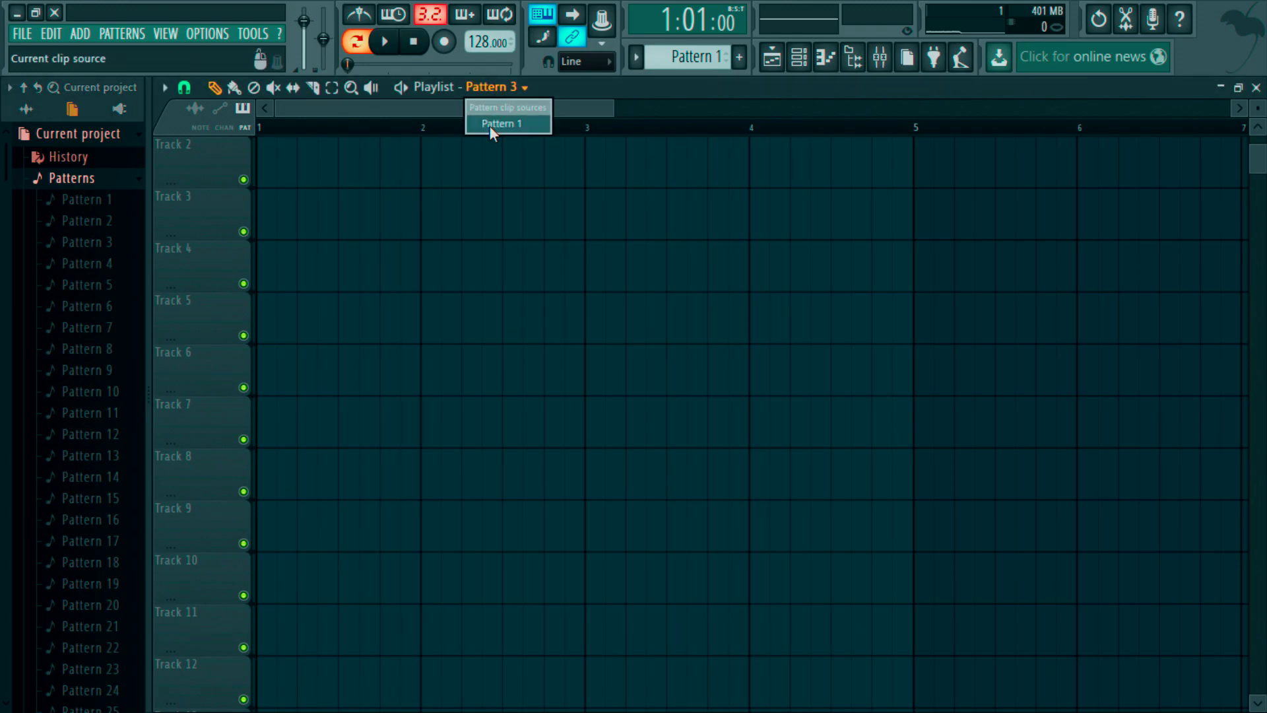
click(491, 124)
click(272, 171)
click(549, 154)
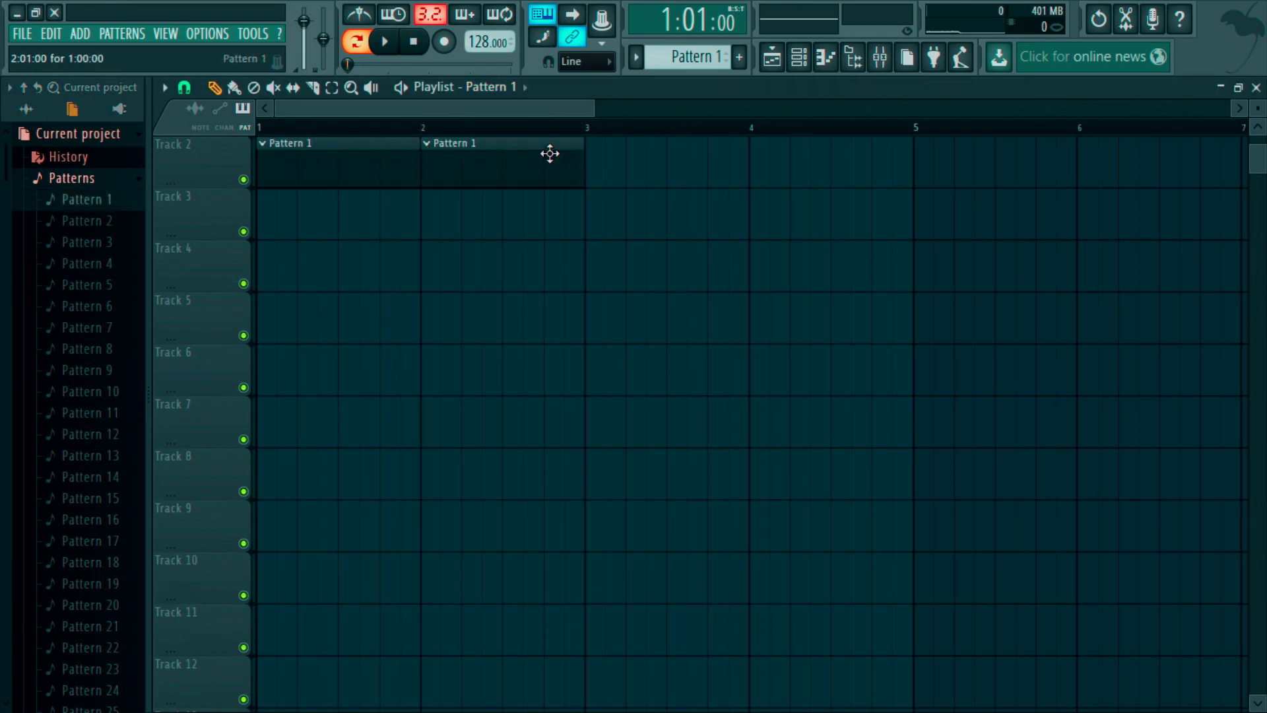
click(581, 154)
Place Pattern 2 clips on Track 3 at bars 1 and 2, and shorten the second clip to half a bar.
click(99, 221)
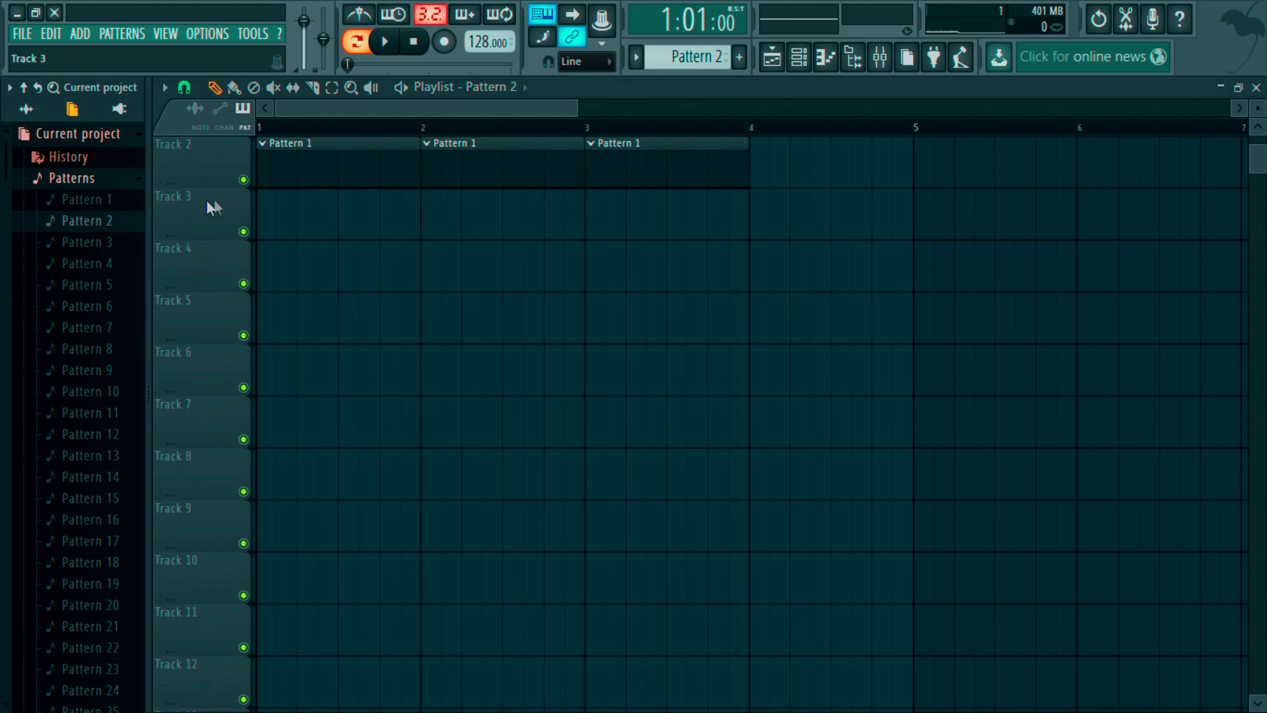
click(270, 212)
click(449, 214)
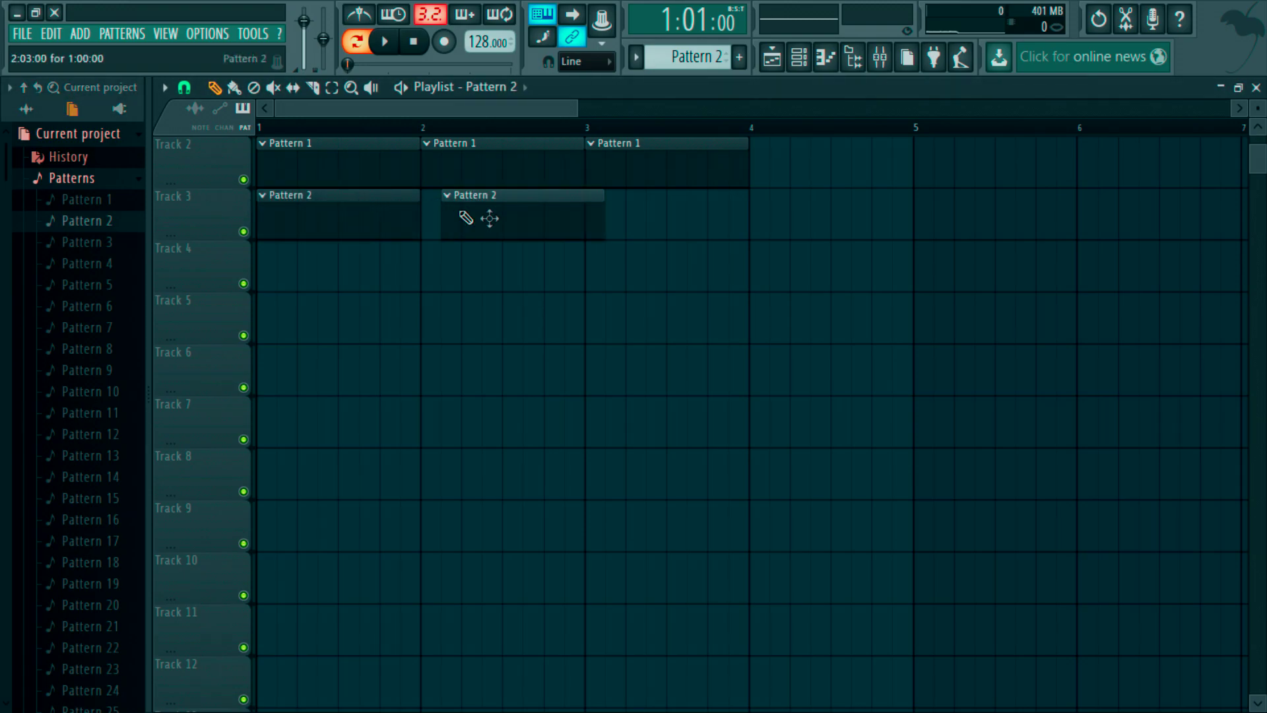
drag(495, 228, 477, 229)
drag(576, 218, 533, 216)
drag(625, 224, 501, 218)
right_click(598, 228)
Place two Pattern 3 clips on Track 4 at bars 1 and 2.
click(125, 245)
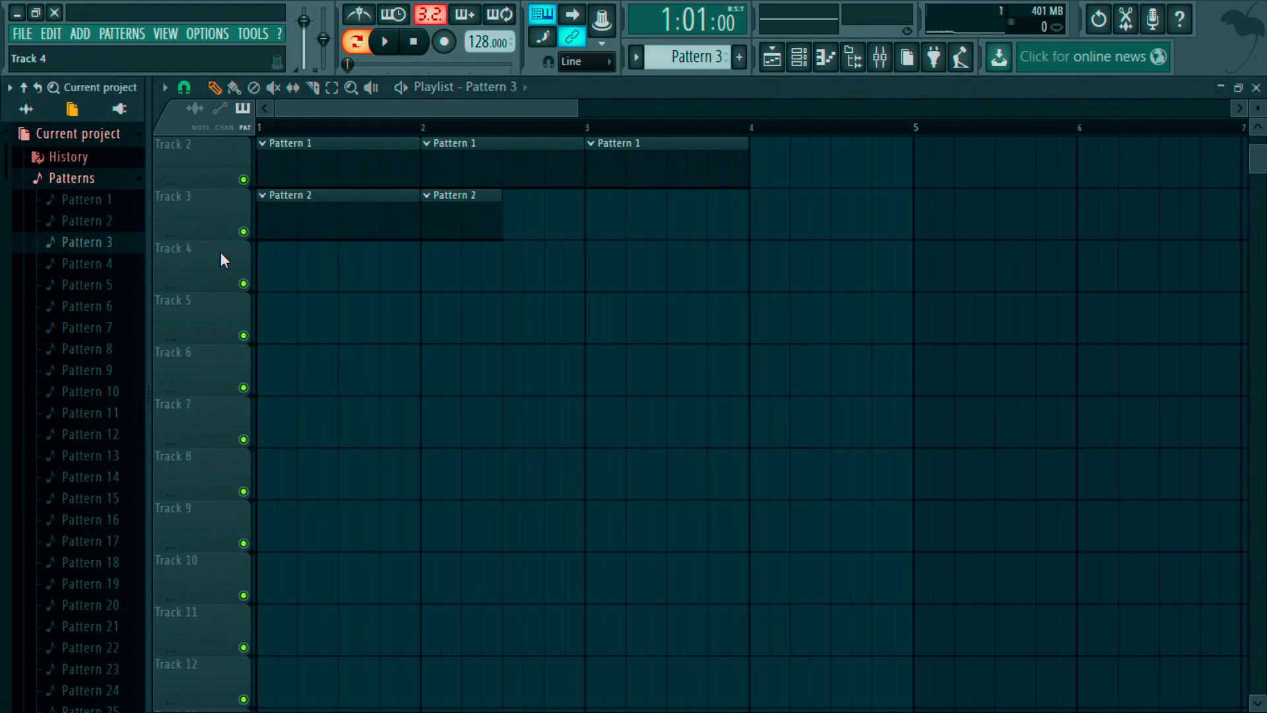
click(266, 266)
click(430, 271)
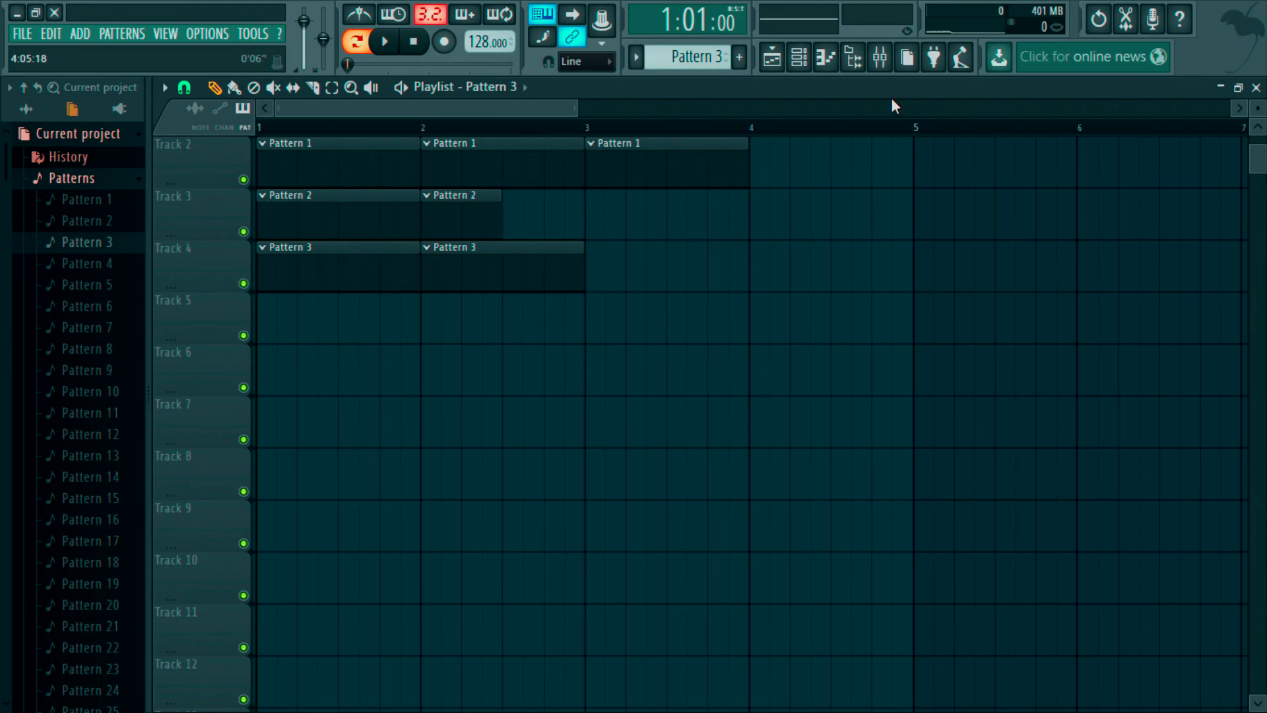
Show the channel rack over the playlist and add a Sakura synth channel, keeping both windows clear of each other.
click(807, 73)
drag(772, 204, 775, 153)
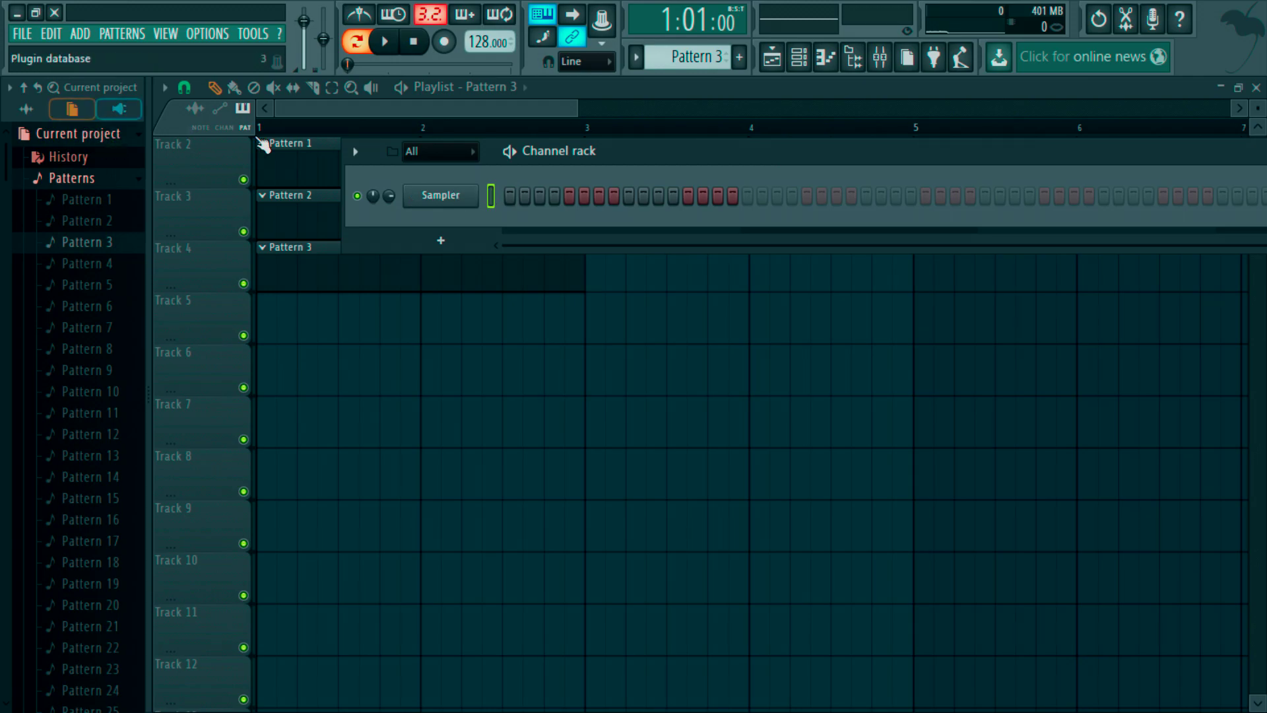
click(29, 110)
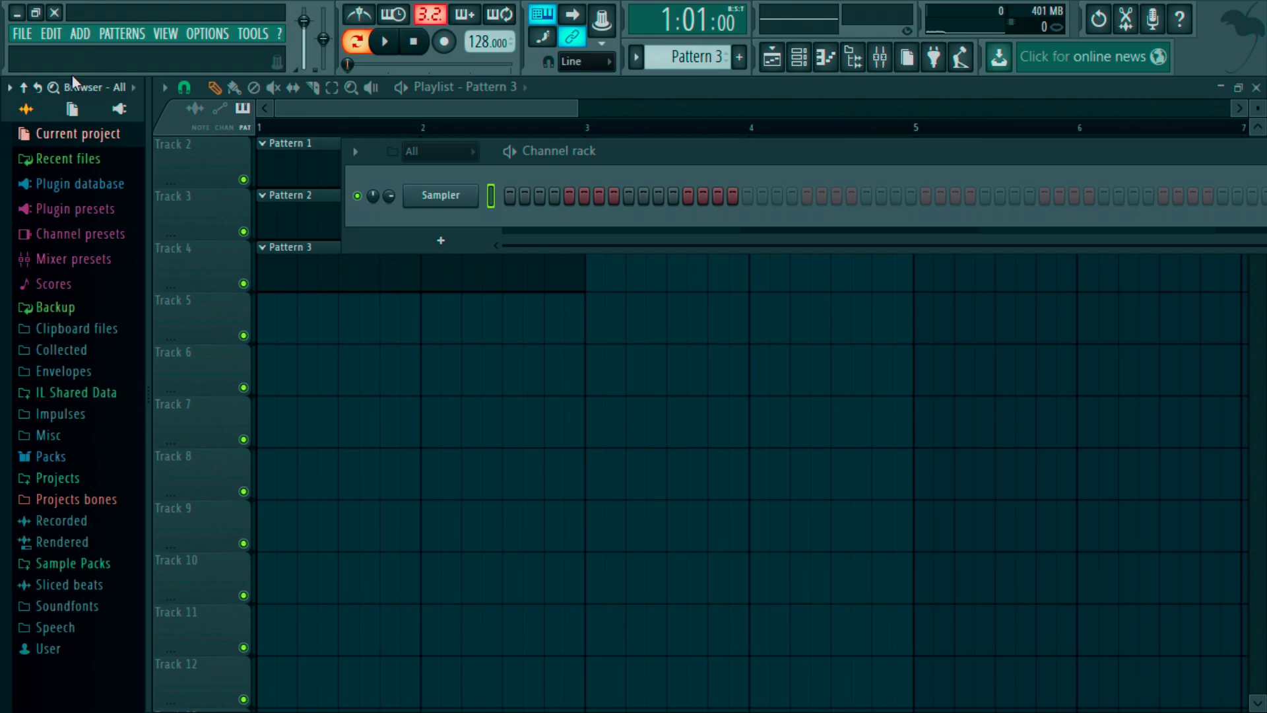
click(79, 40)
mouse_move(97, 60)
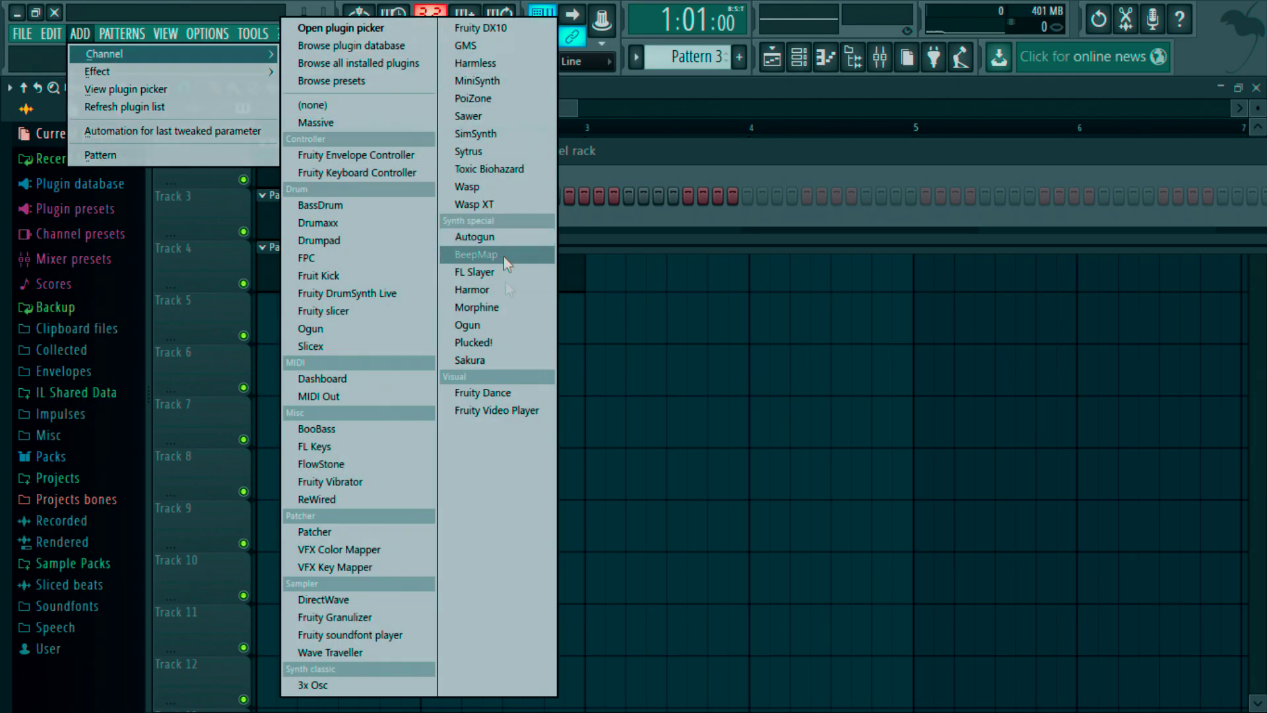
click(498, 360)
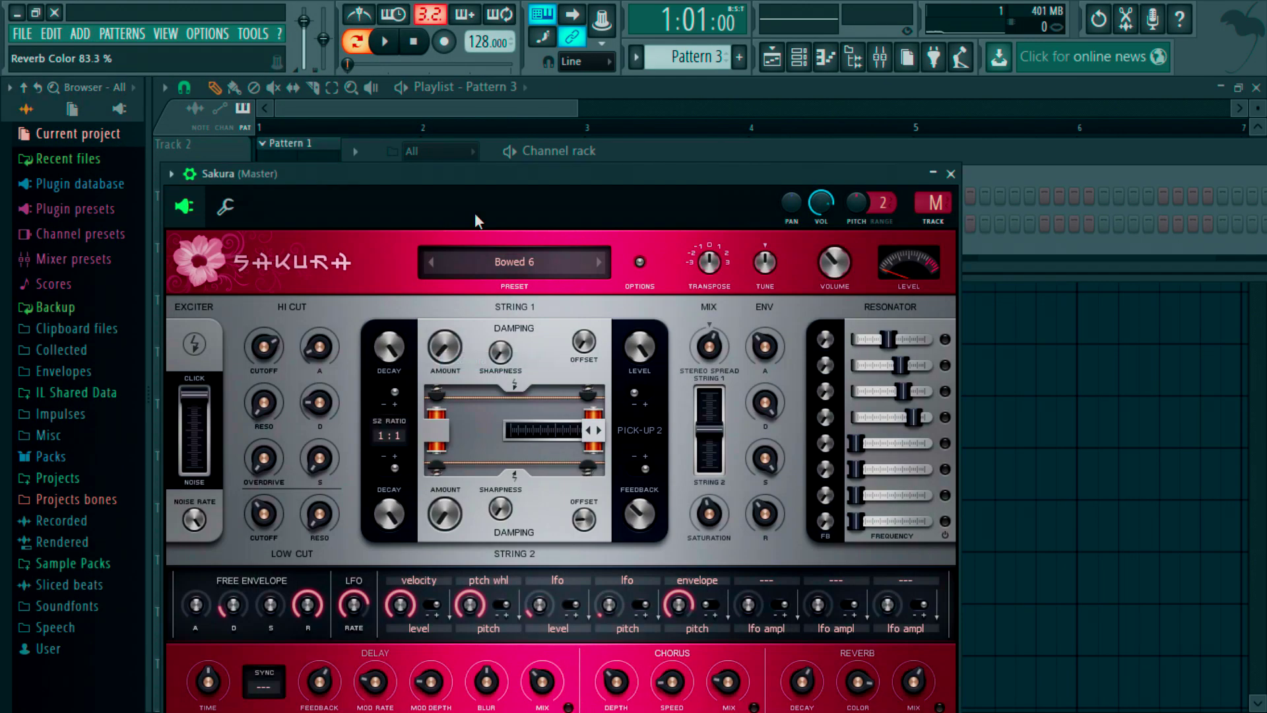
drag(588, 173, 557, 391)
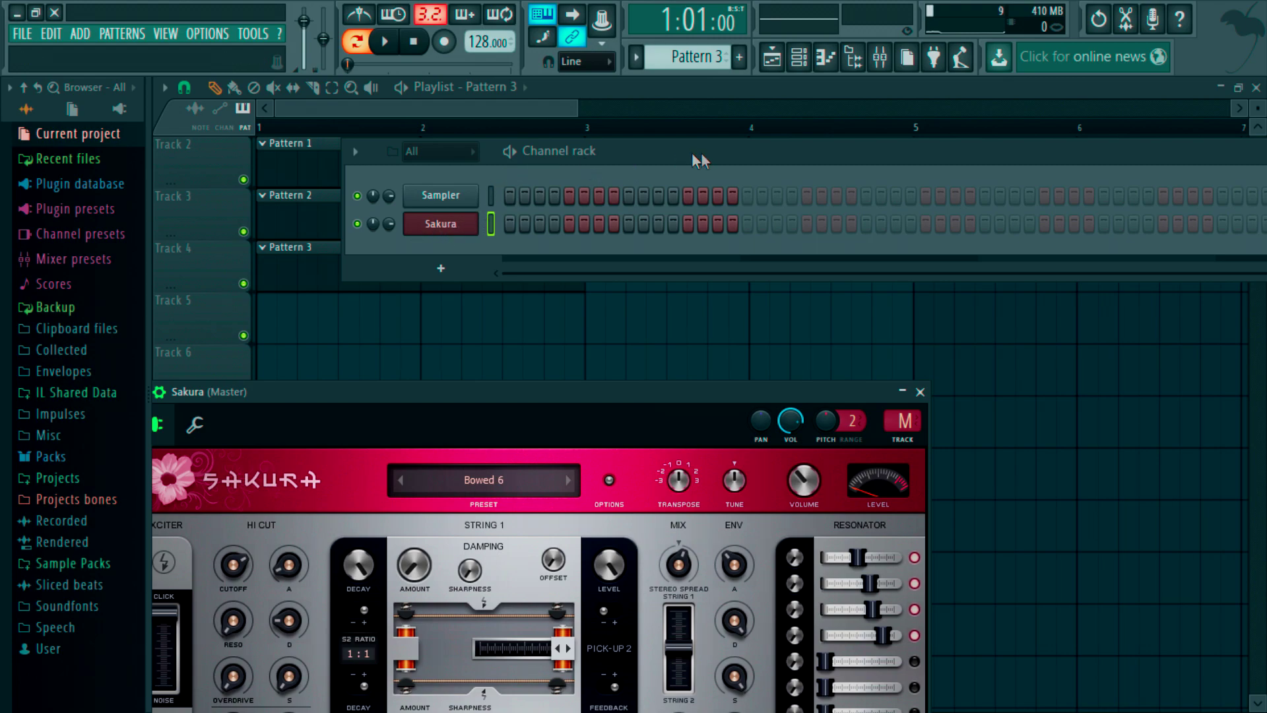
drag(715, 149, 687, 156)
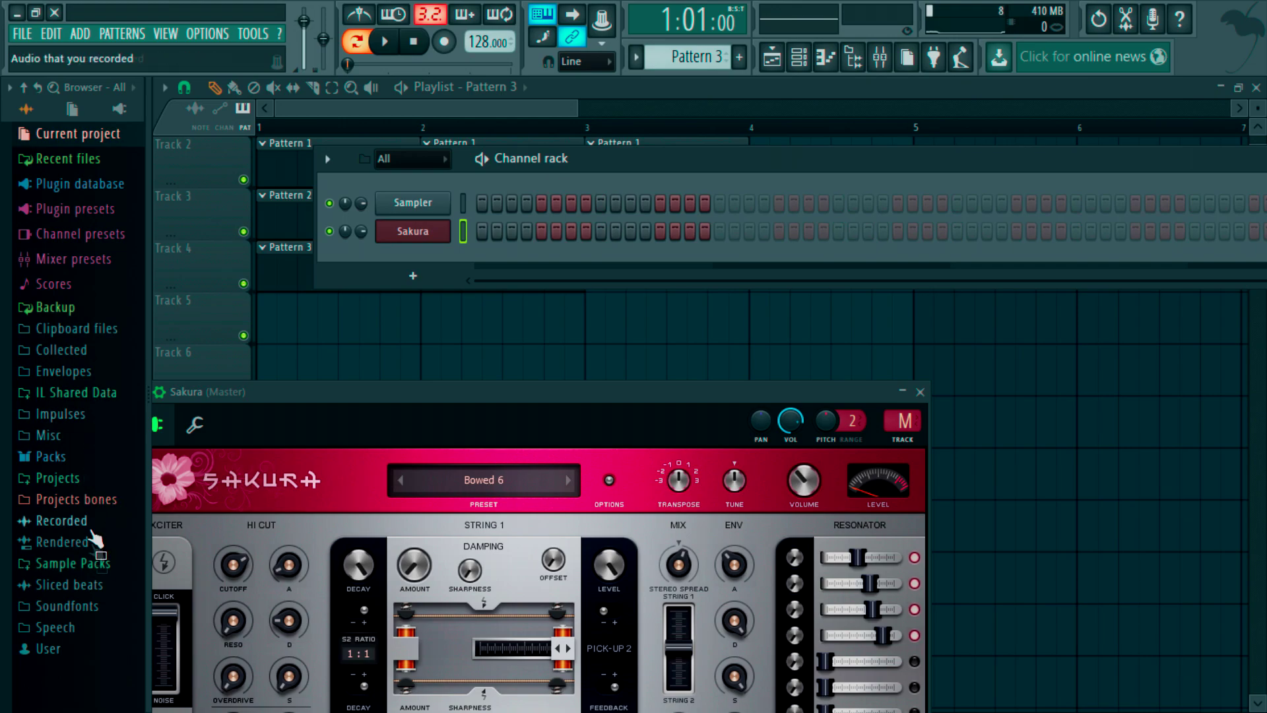
Load KSHMR Punchy Kick 15 (E) from the KSHMR VOL 2 Punchy Kicks sample folder into the Sampler channel.
click(91, 563)
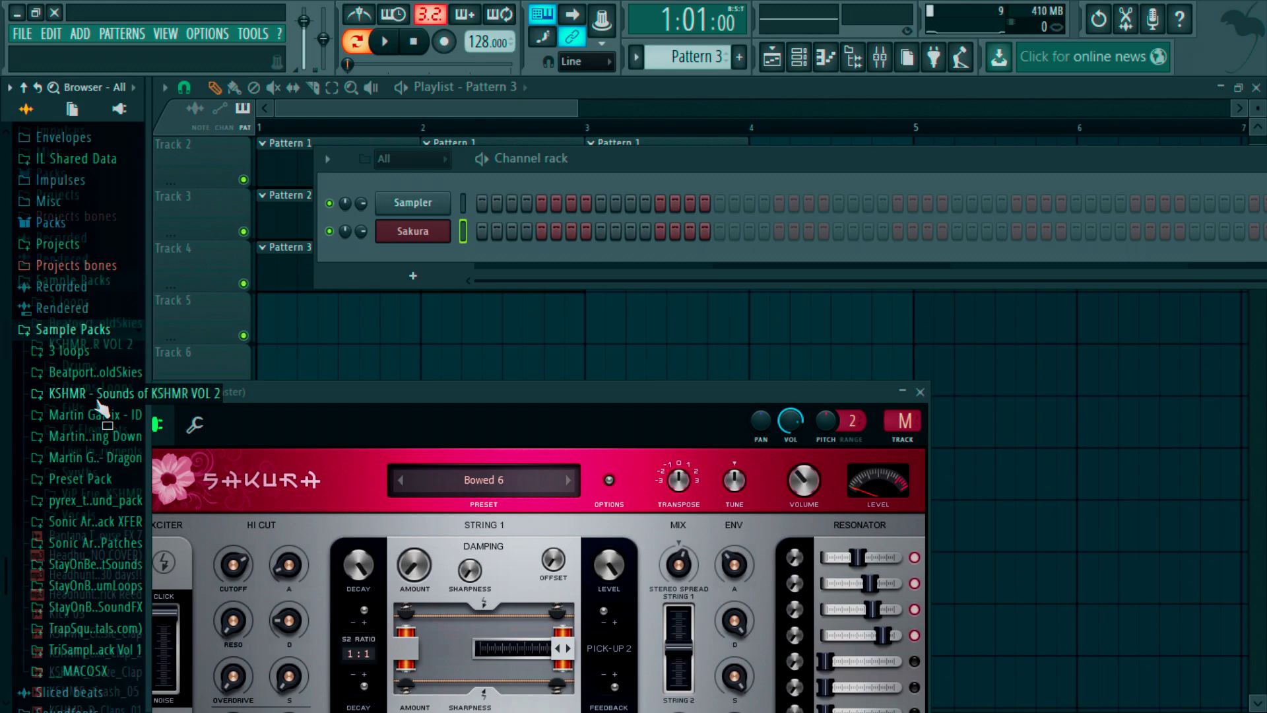
click(102, 394)
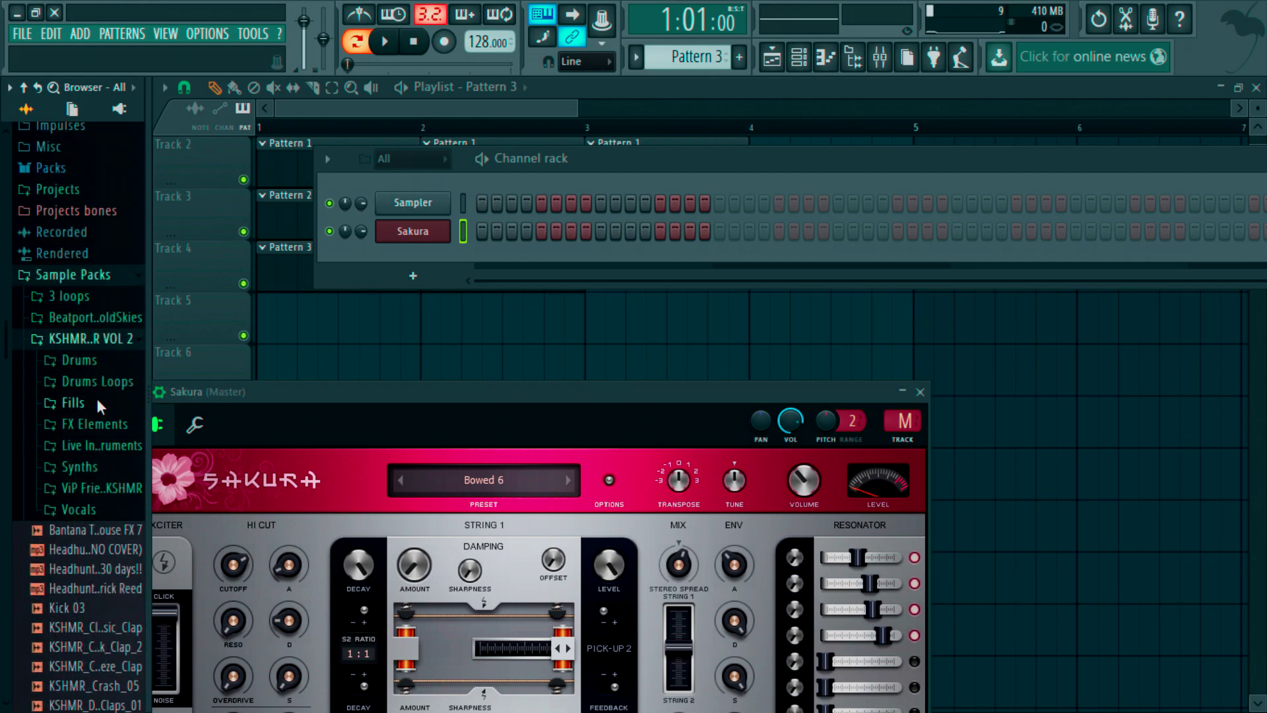
click(99, 361)
click(88, 445)
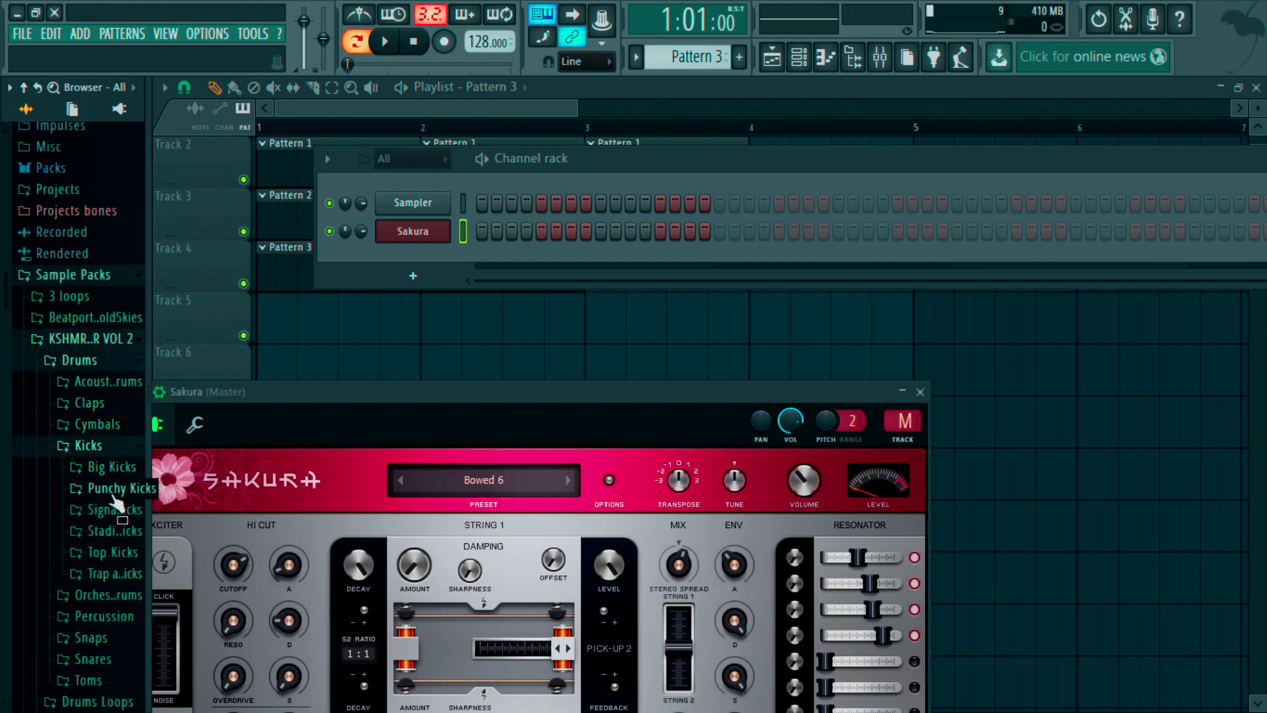
click(113, 492)
click(115, 522)
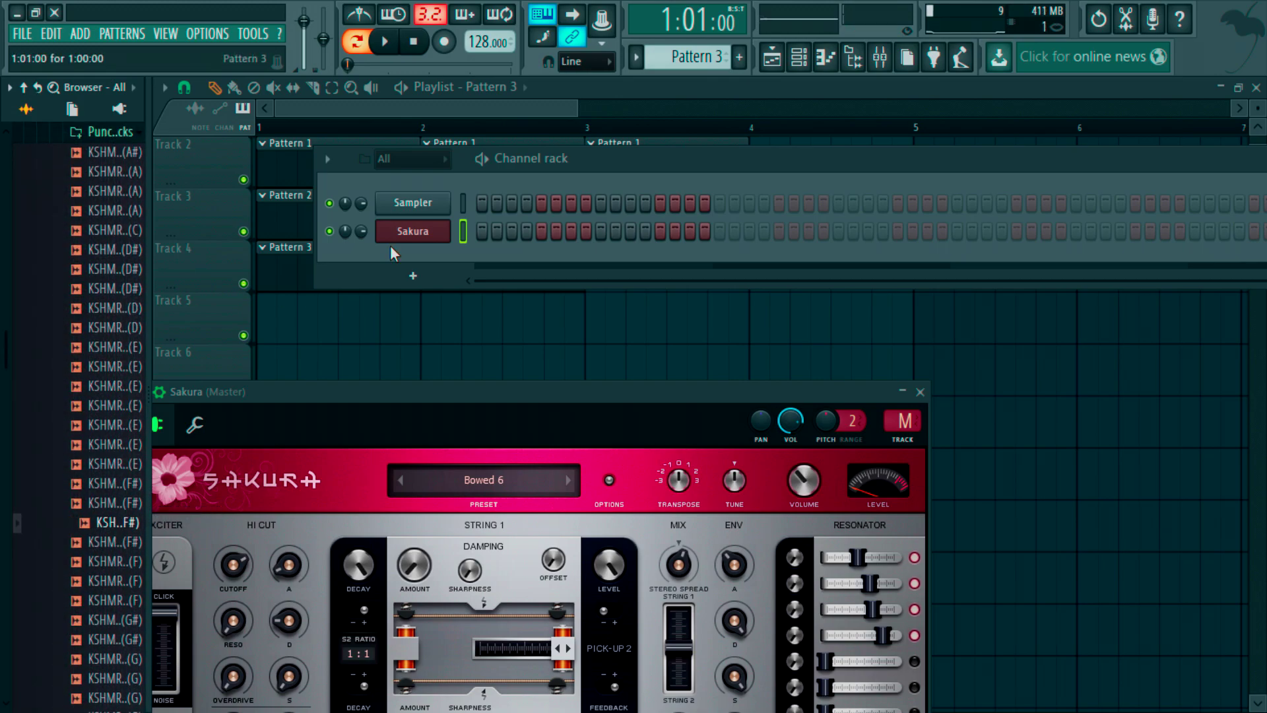
drag(135, 426, 404, 205)
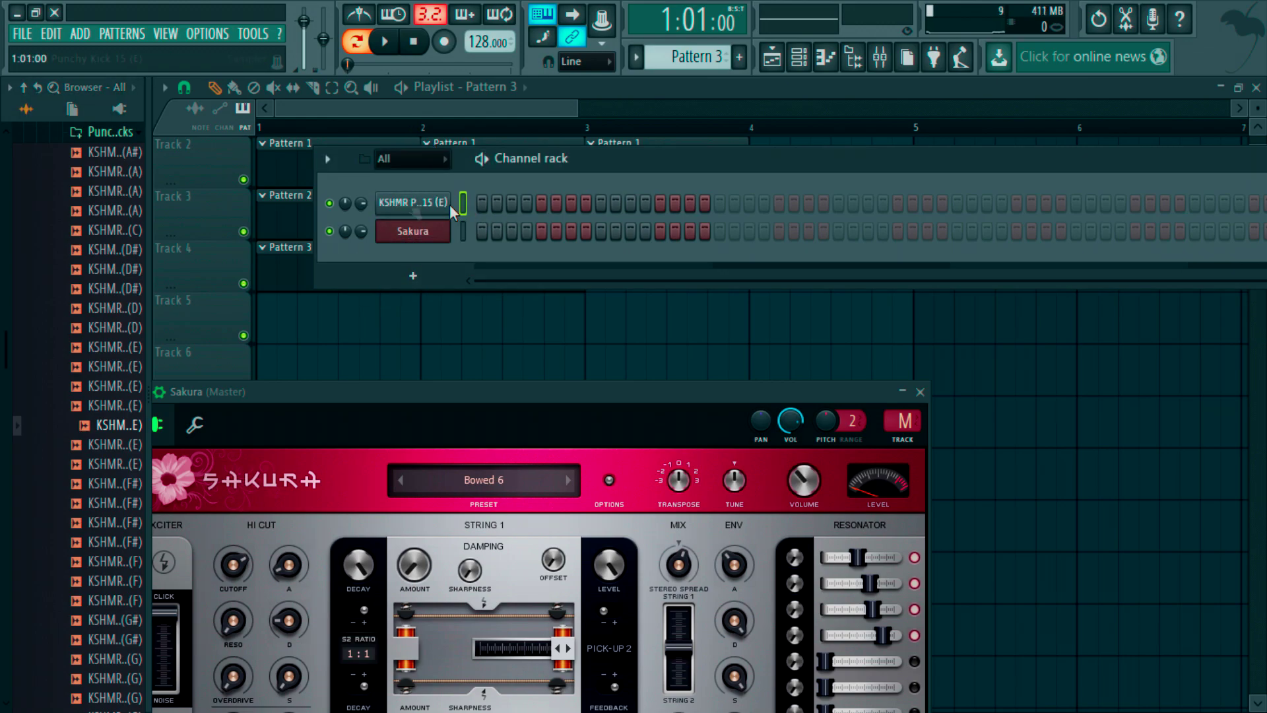
Open the kick channel's settings, audition its waveform and close the window.
click(436, 204)
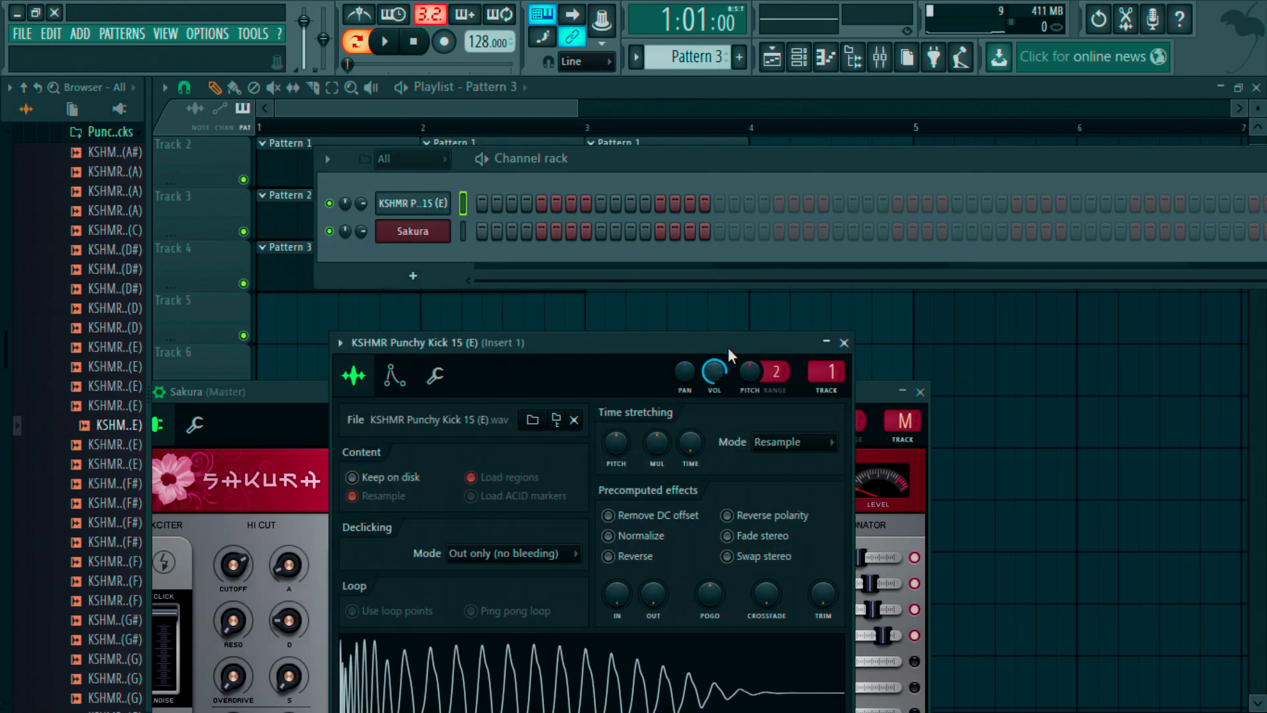
drag(729, 349, 931, 95)
click(740, 443)
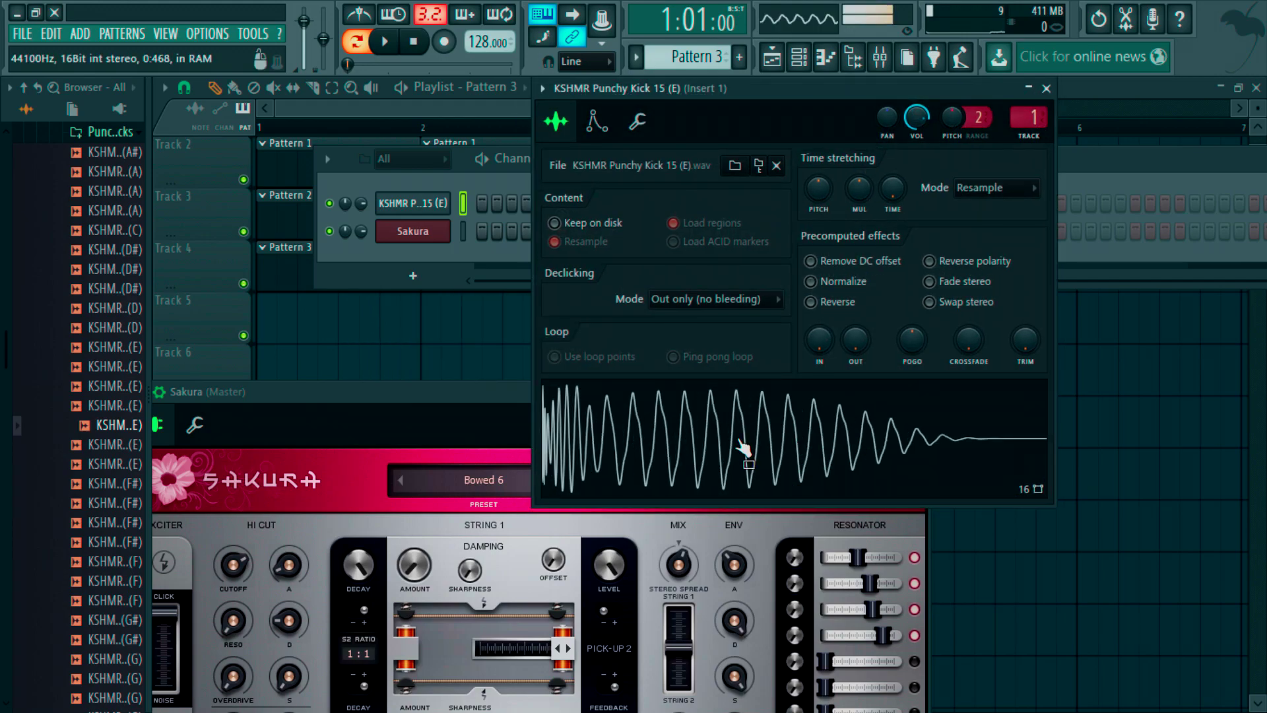
drag(938, 88, 847, 236)
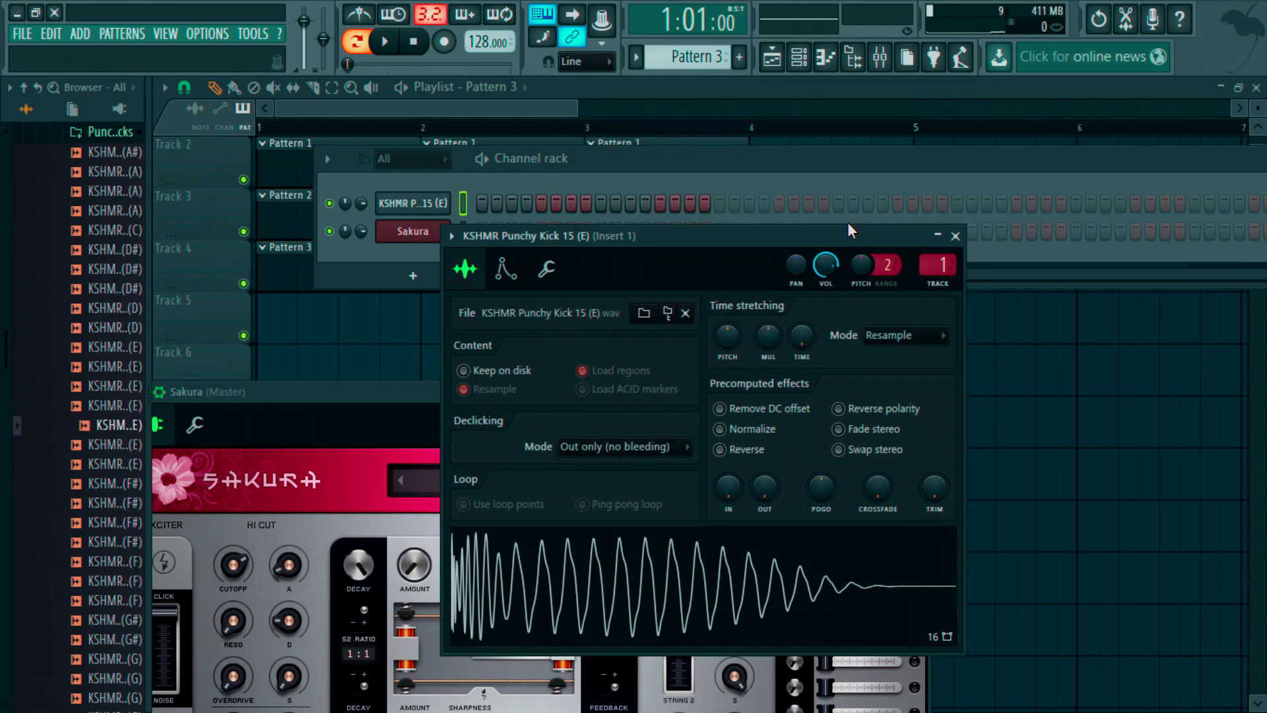
click(955, 236)
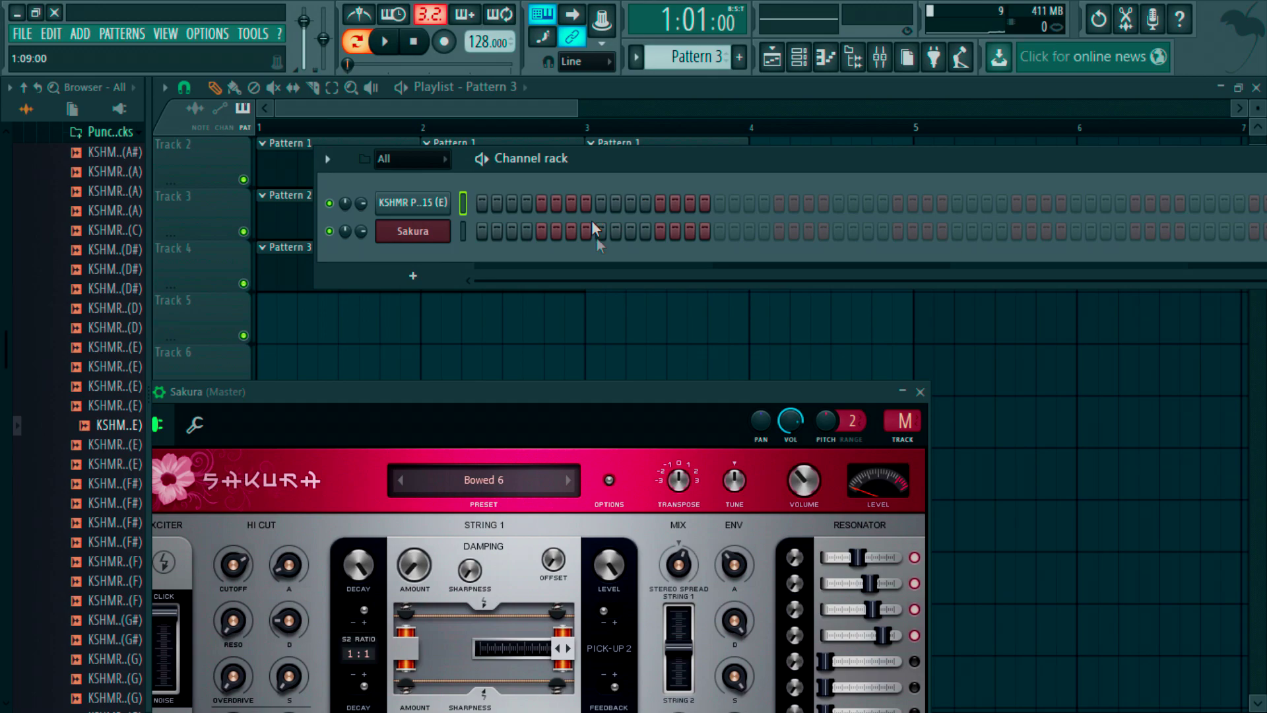
Open the piano roll for the Sakura channel in Pattern 3.
click(825, 58)
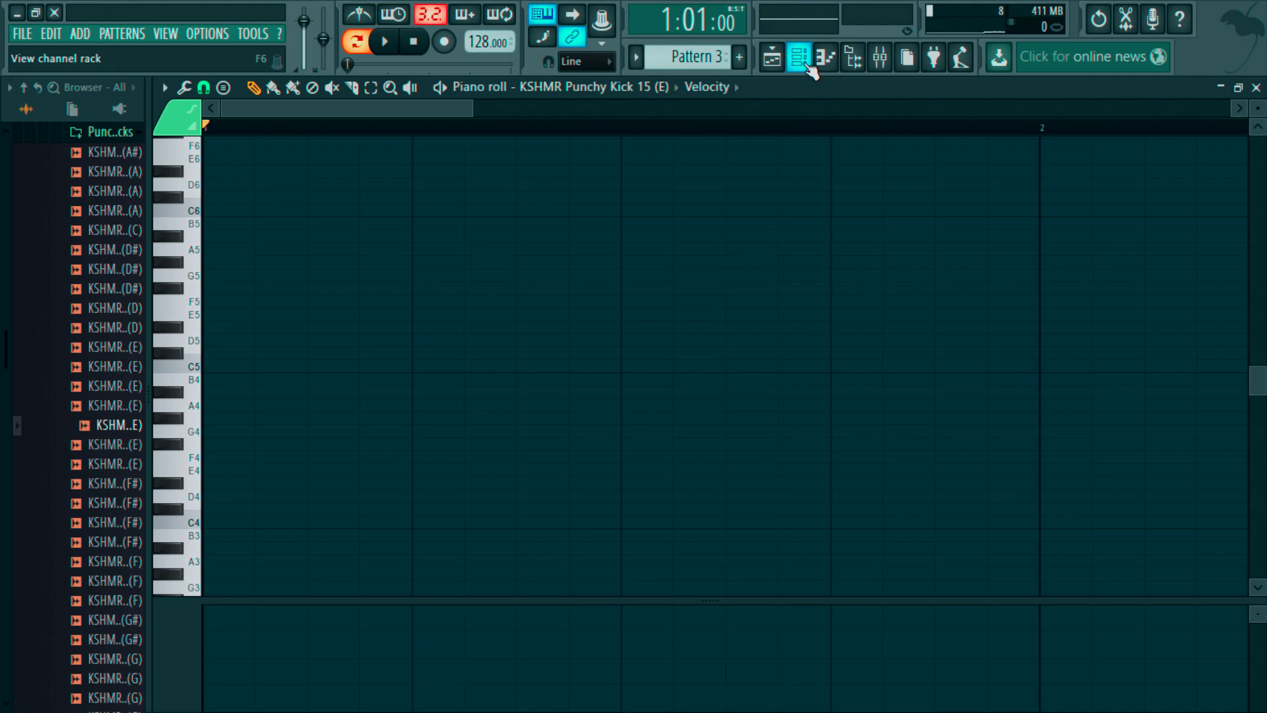
click(798, 58)
right_click(433, 228)
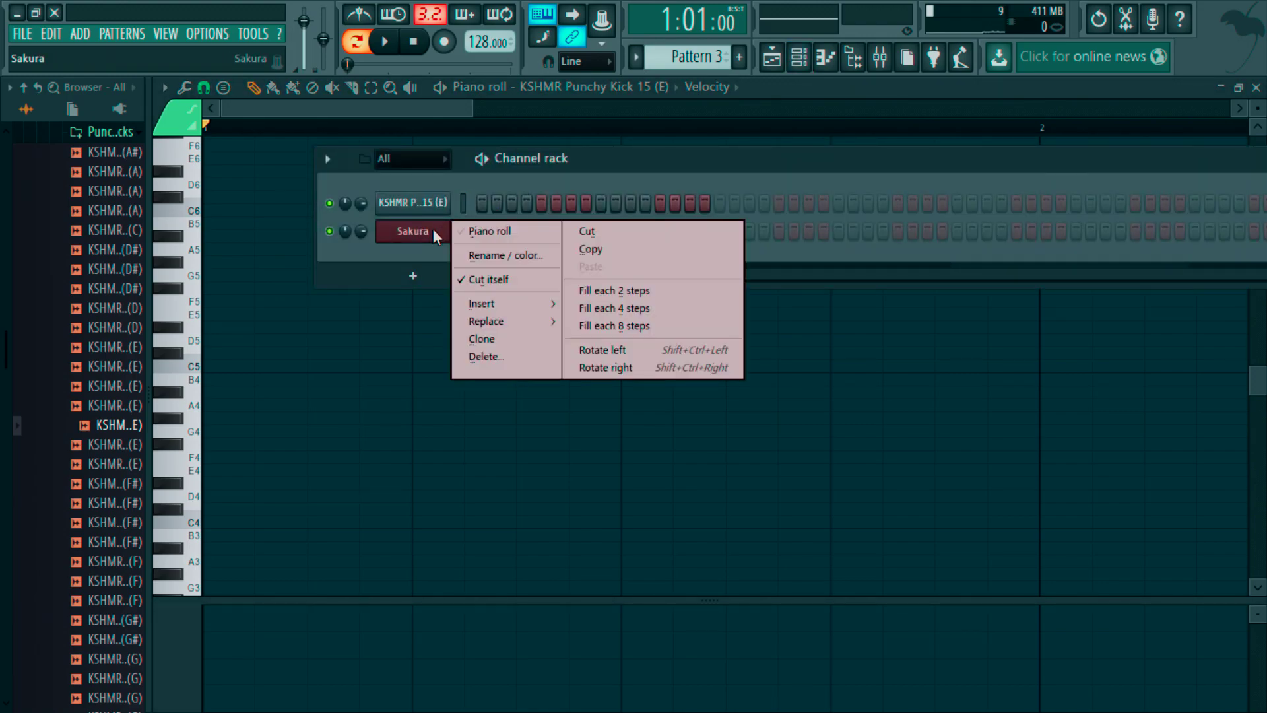
right_click(404, 230)
right_click(406, 232)
click(489, 231)
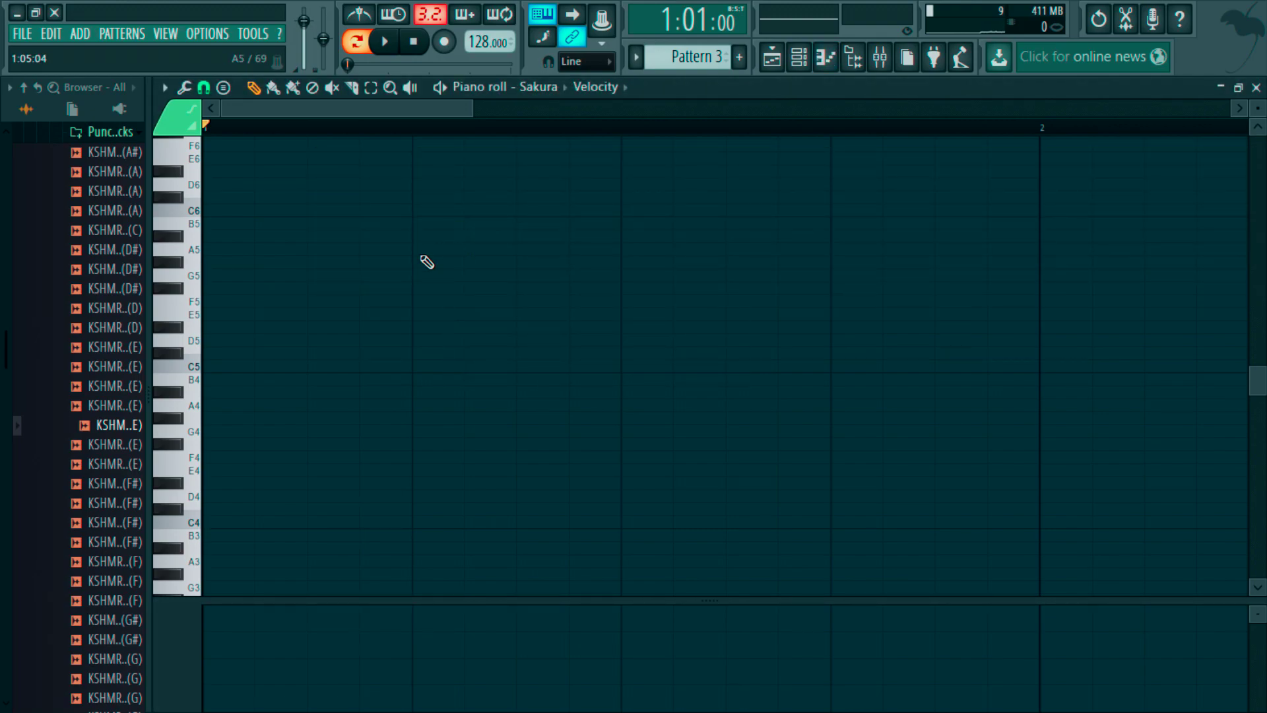
Draw one-step Sakura notes in bar 1: A#5 on steps 1, 3, 6, 9 and 12, and F5 on step 11.
click(210, 237)
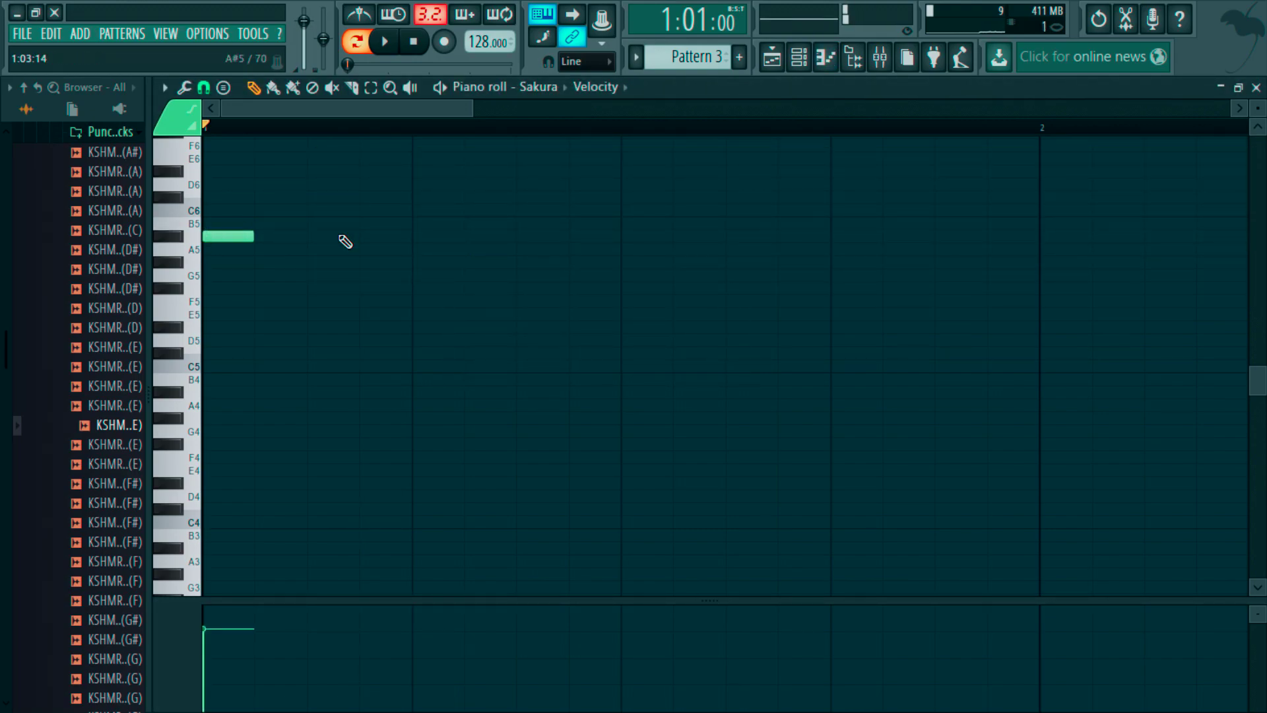
click(313, 236)
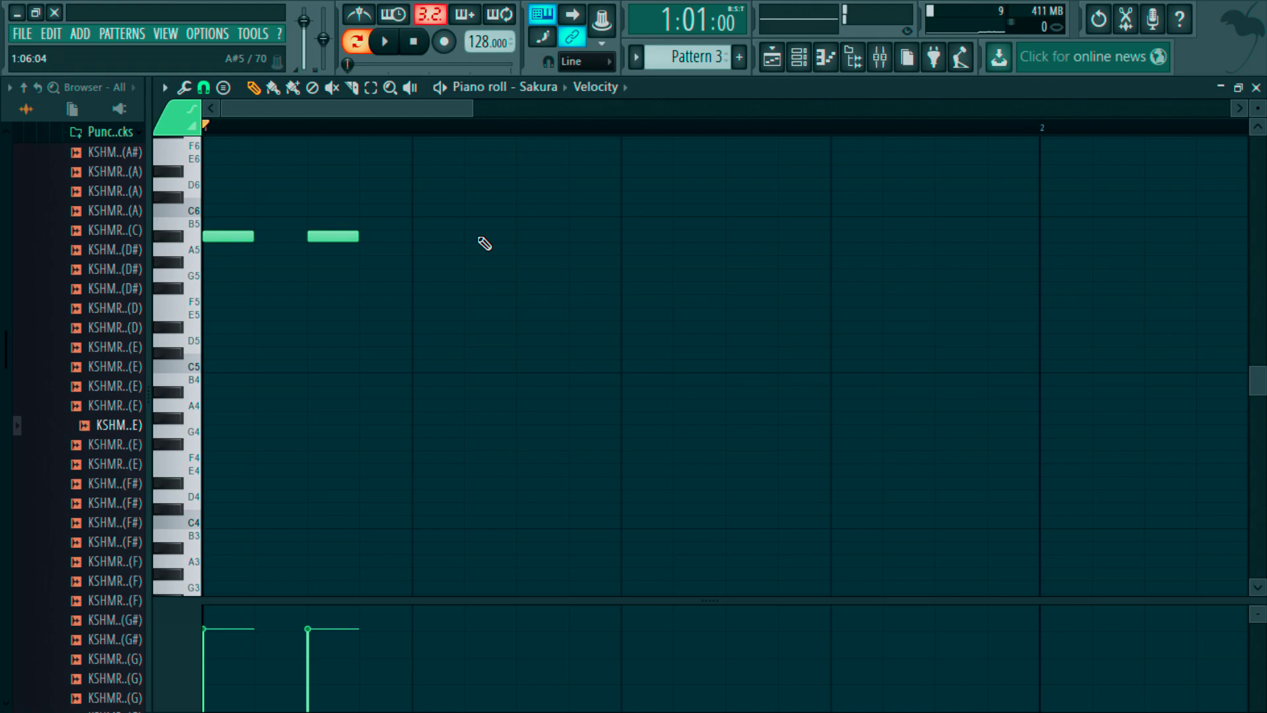
click(547, 238)
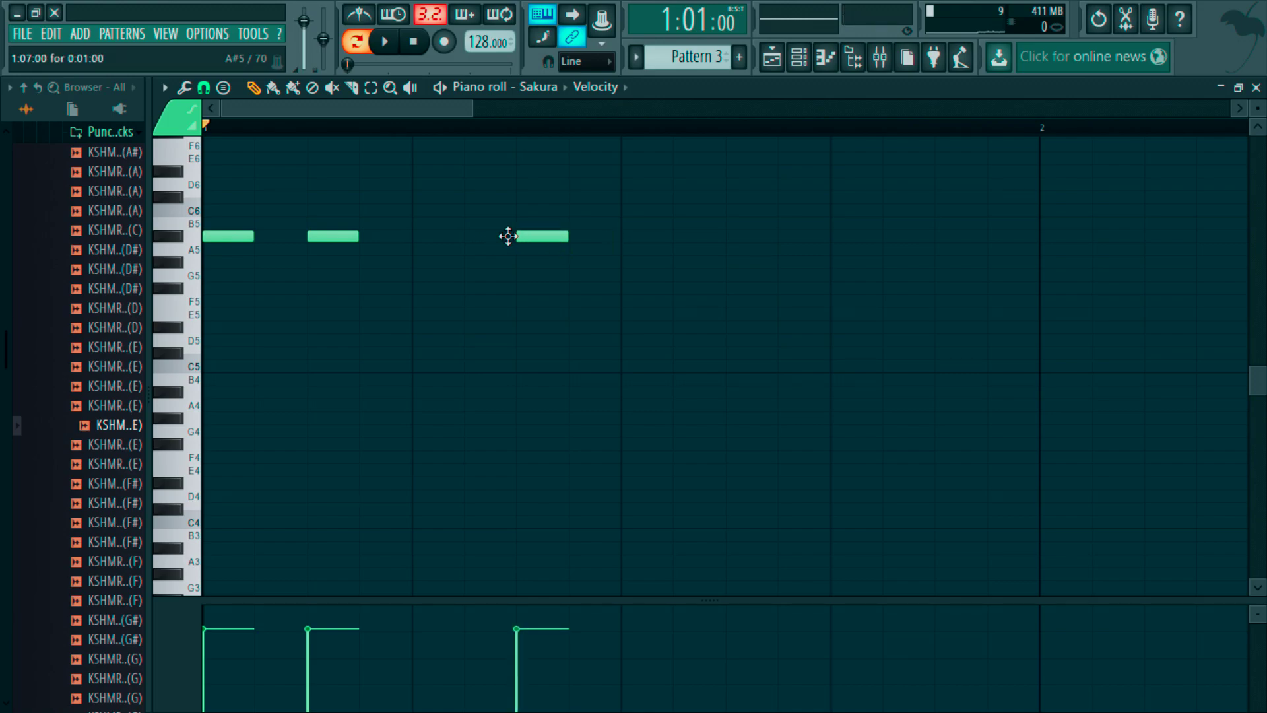
drag(508, 236, 457, 237)
click(648, 238)
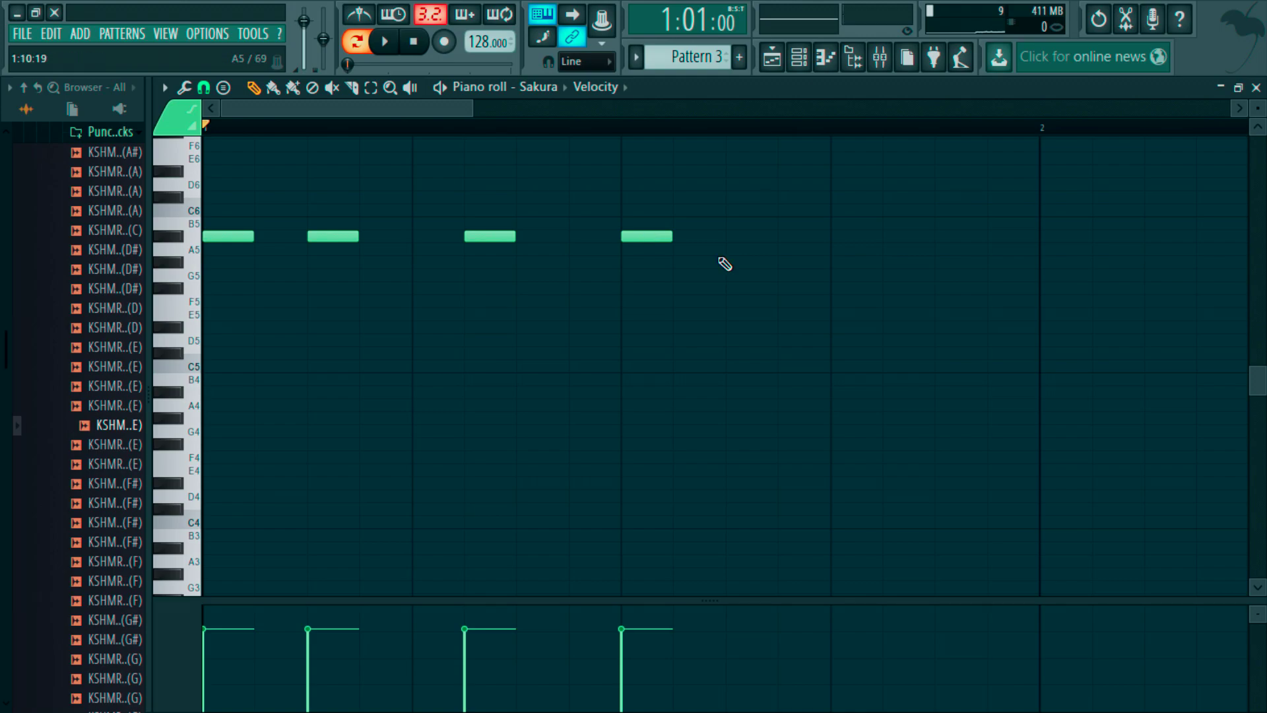
click(745, 303)
click(796, 239)
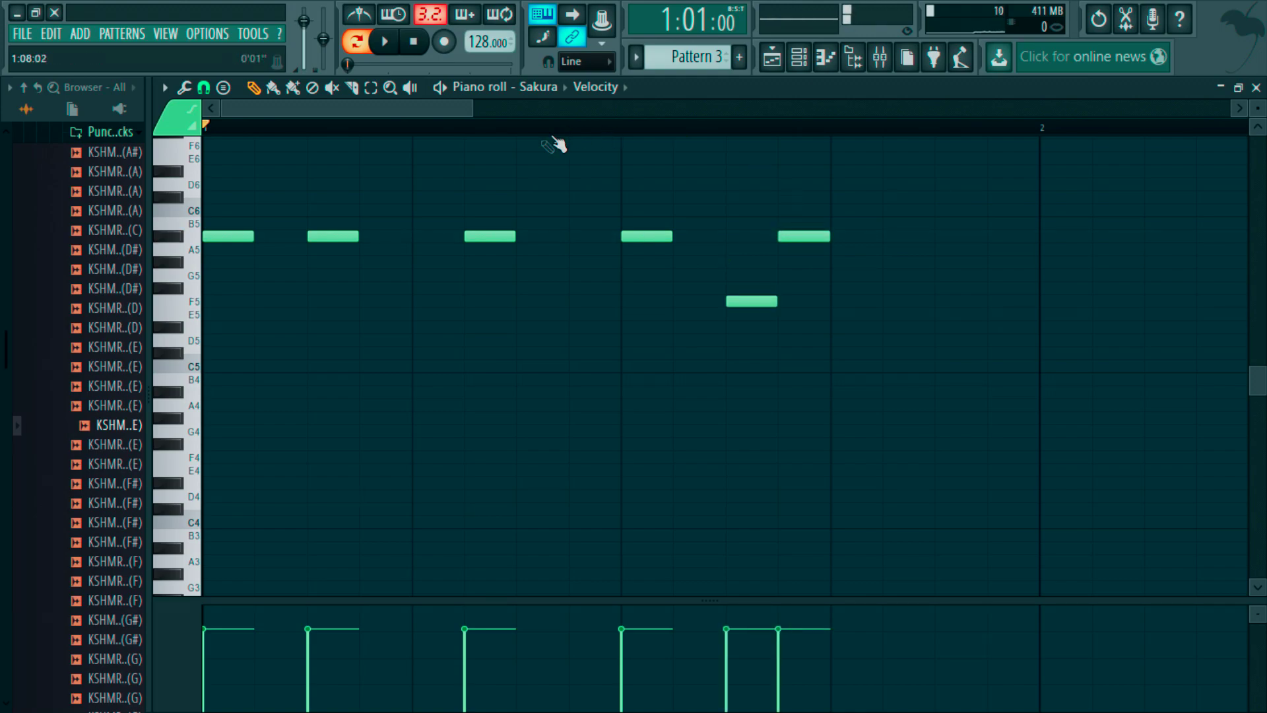
Play Pattern 3 while comparing its piano roll notes with the Track 4 clips in the playlist, and stop playback.
key(space)
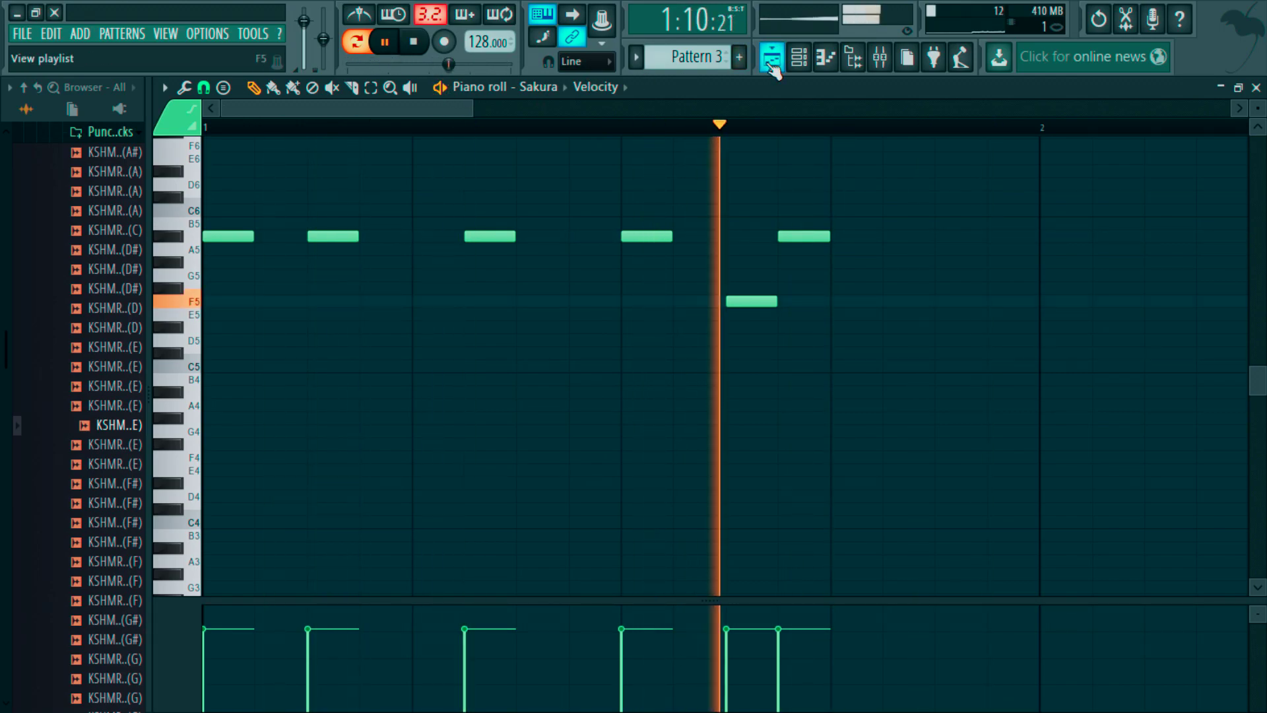
click(775, 64)
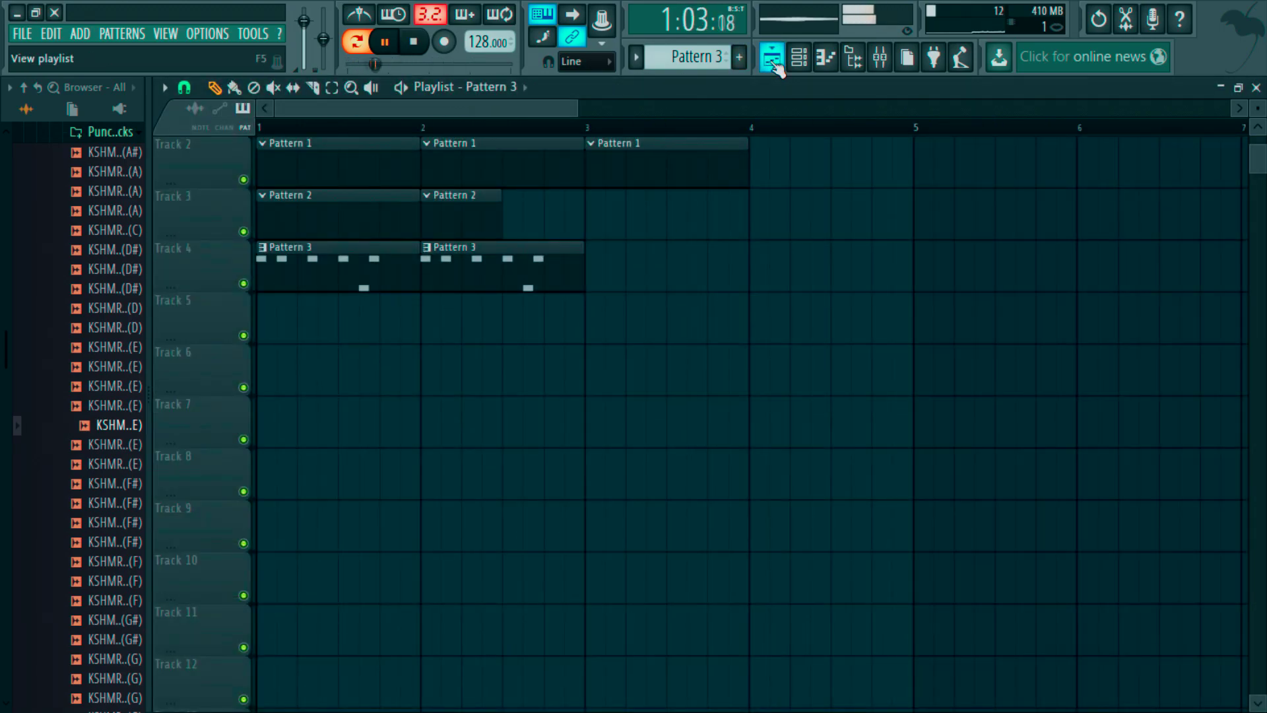
click(824, 60)
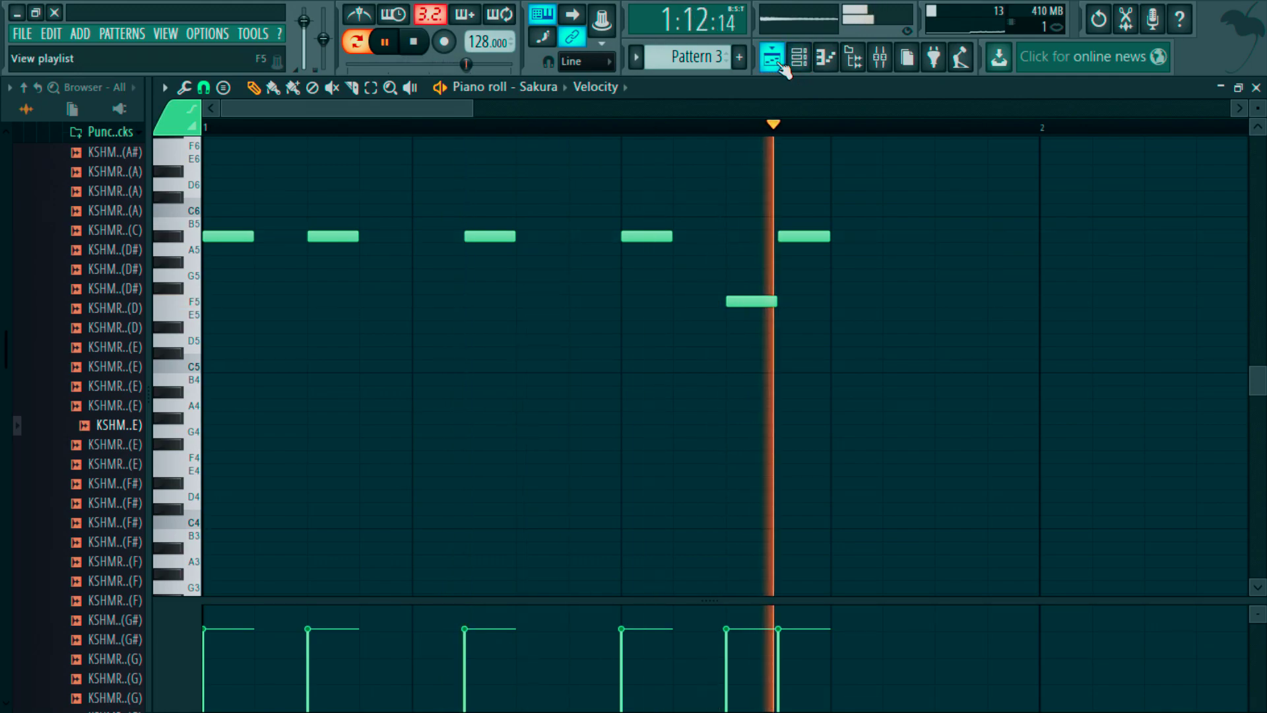
click(783, 66)
key(space)
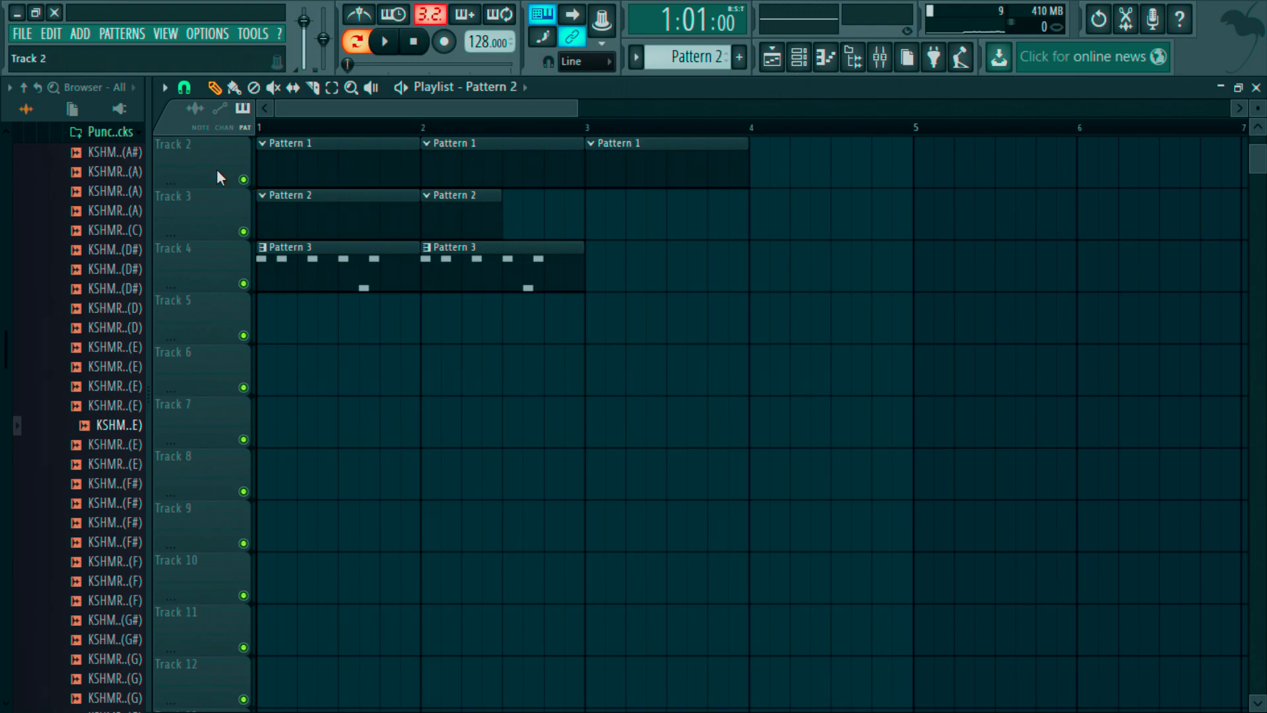
Show the current project's patterns in the browser and fill every fourth step of Pattern 2's kick channel.
click(72, 109)
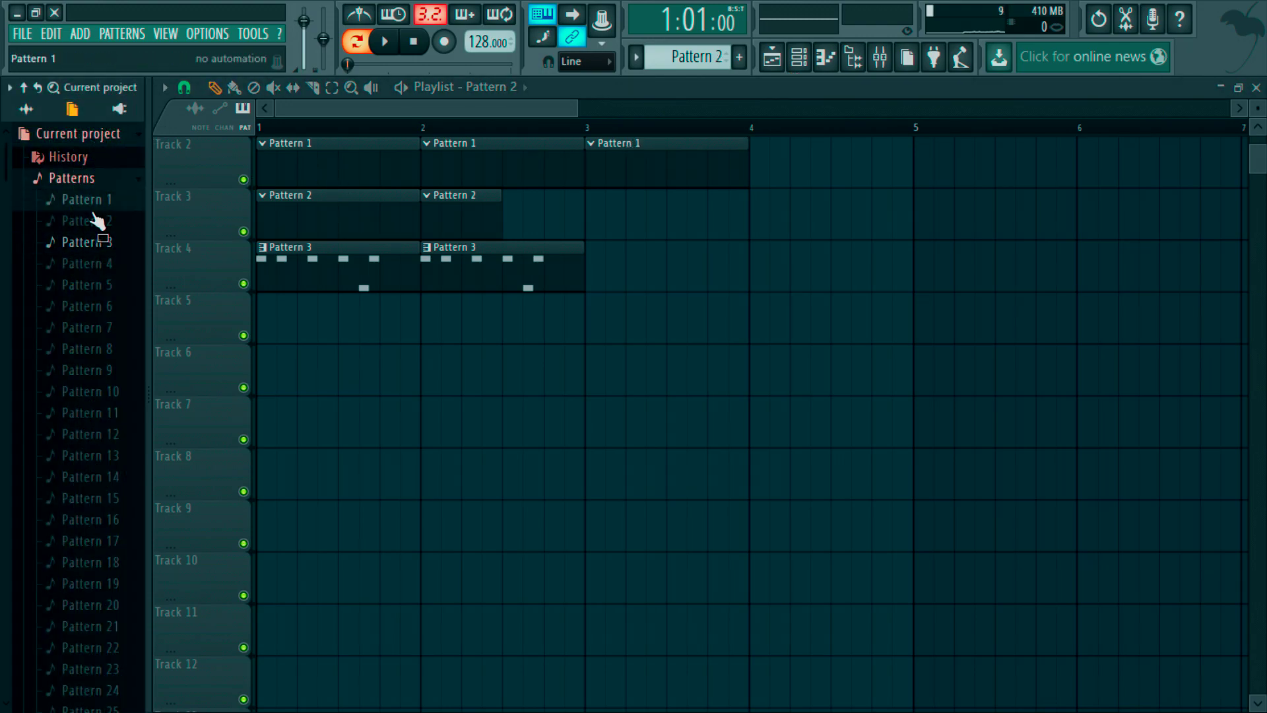
click(798, 56)
right_click(443, 203)
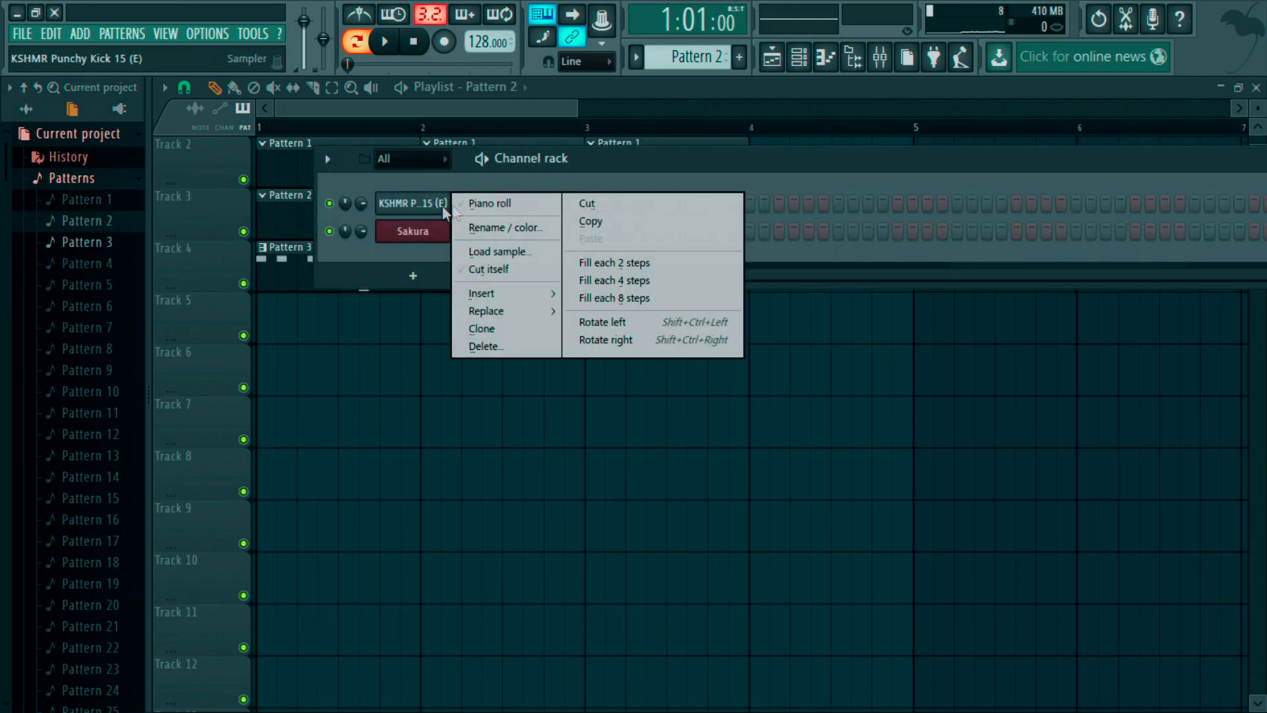
click(610, 281)
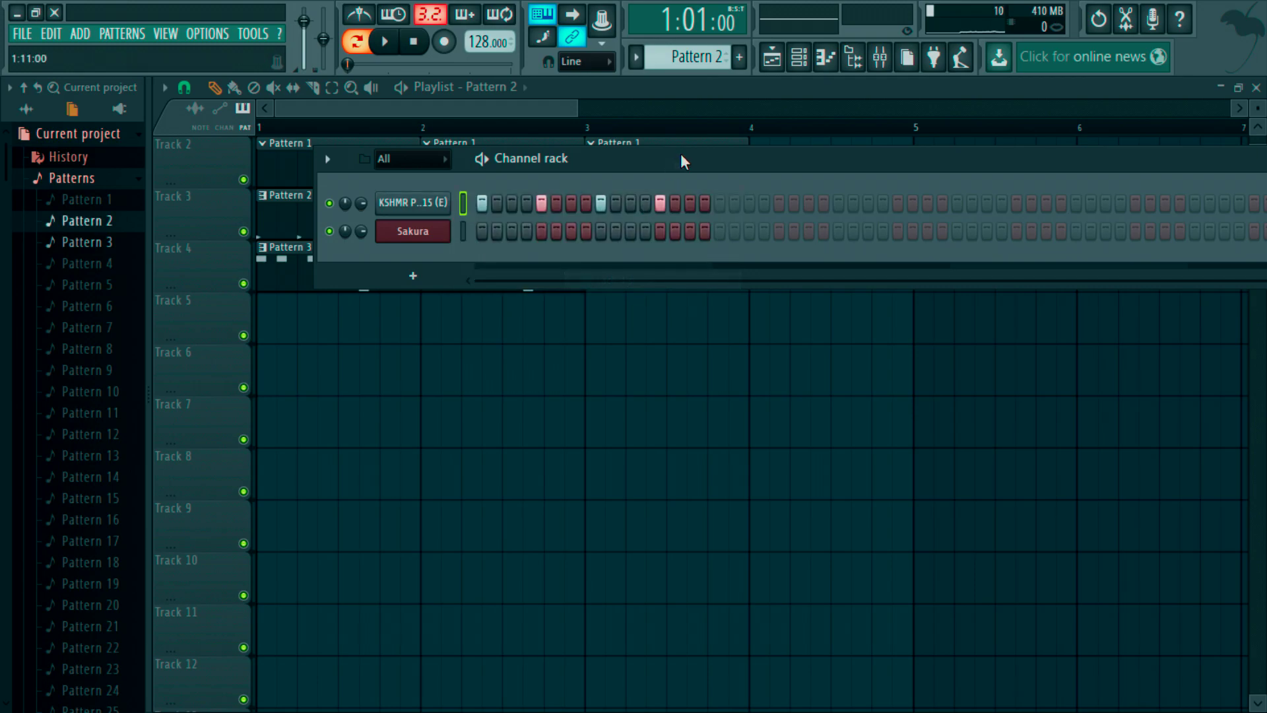
drag(683, 154, 717, 390)
Extend the second Pattern 2 clip on Track 3 to the start of bar 3 and delete the three Pattern 1 clips on Track 2.
drag(500, 219, 584, 223)
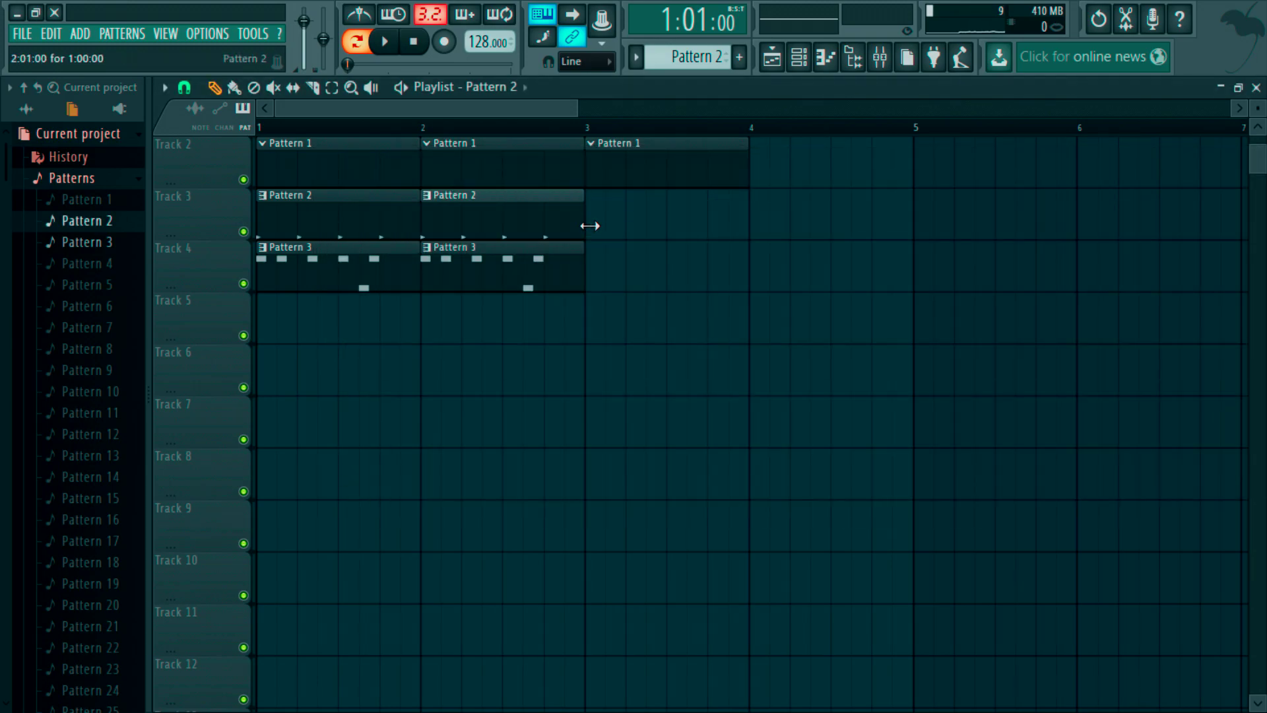
right_click(289, 159)
right_click(466, 172)
right_click(633, 168)
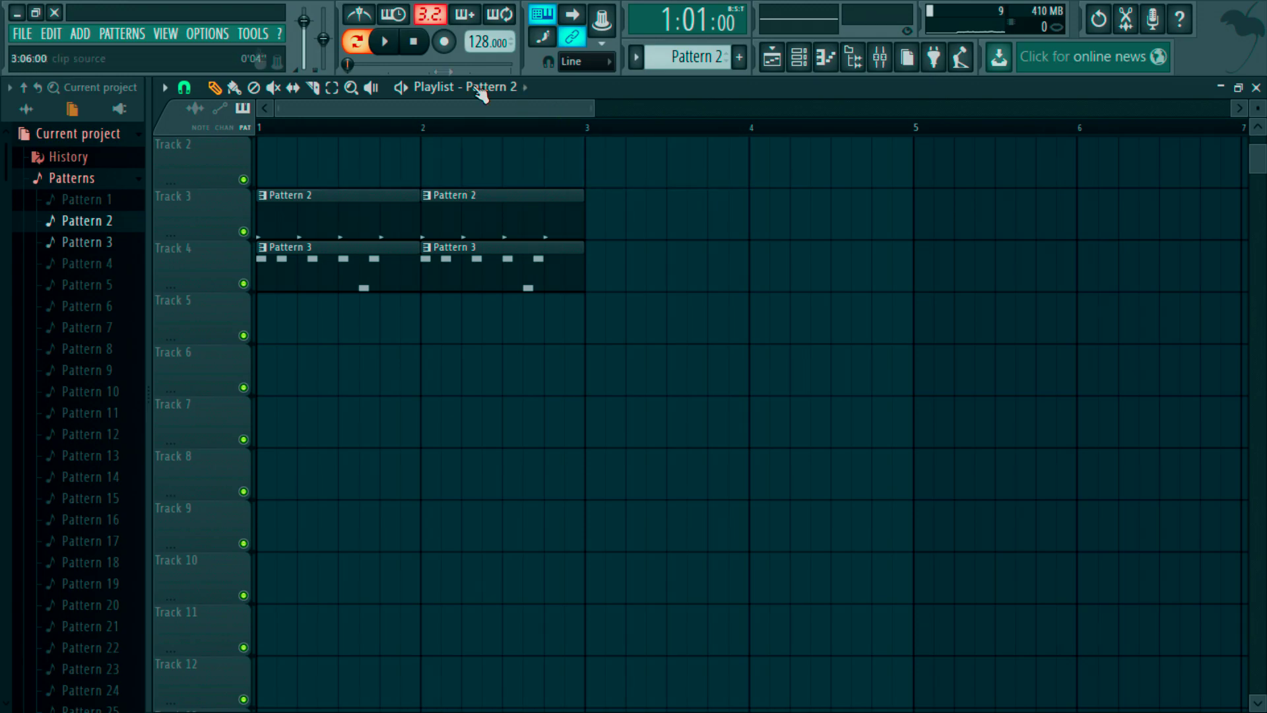
Switch playback to song mode, play the playlist arrangement and stop it.
click(356, 41)
click(387, 41)
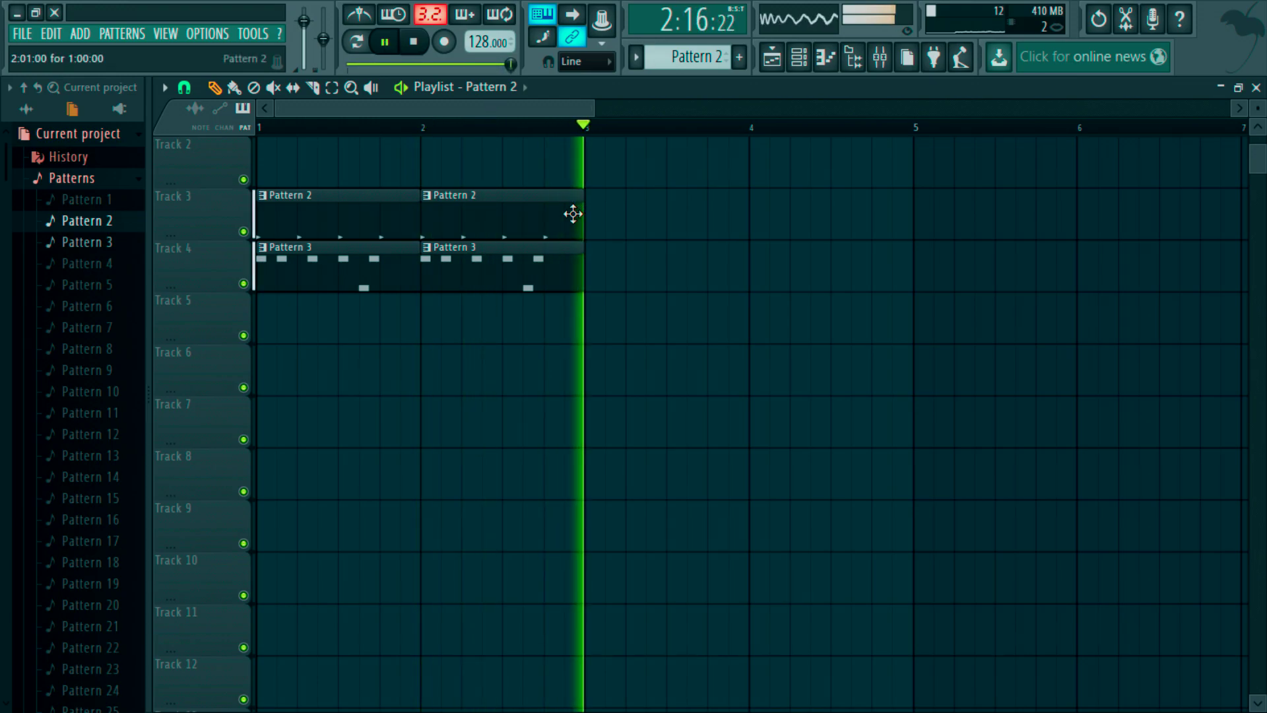
key(space)
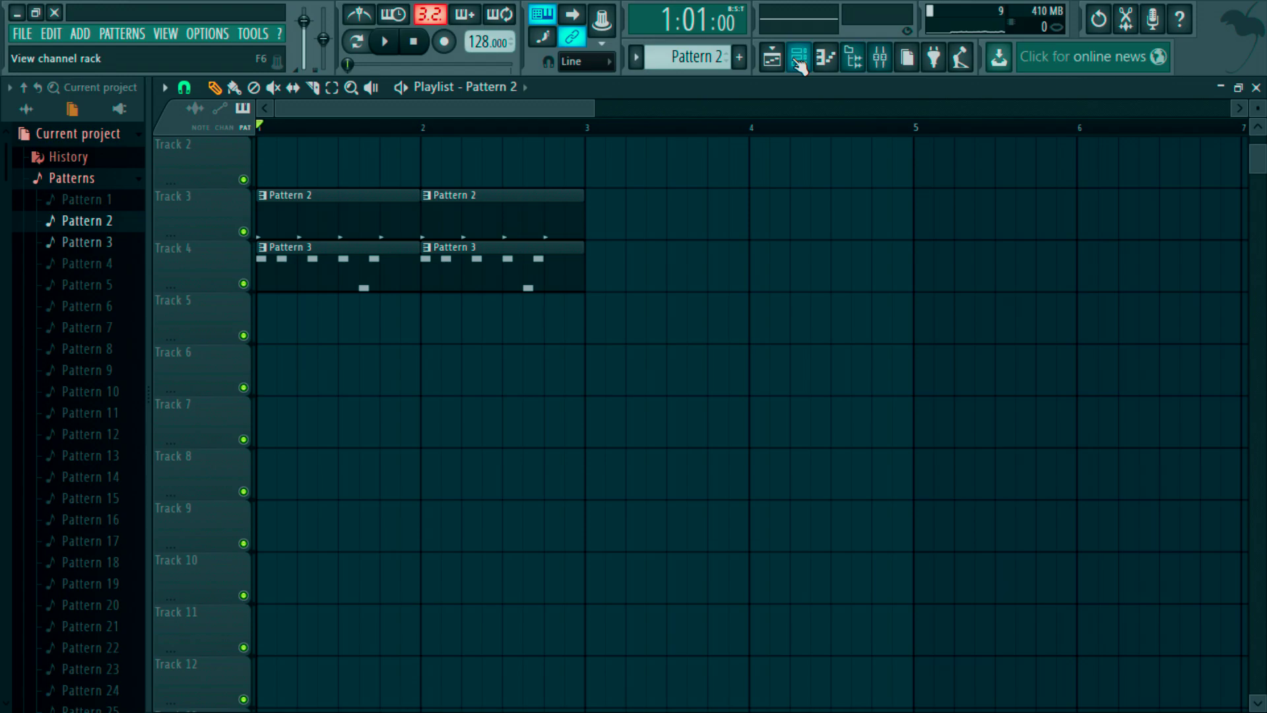
Toggle the browser's visibility, leaving it shown beside the playlist.
click(825, 58)
click(858, 62)
click(859, 62)
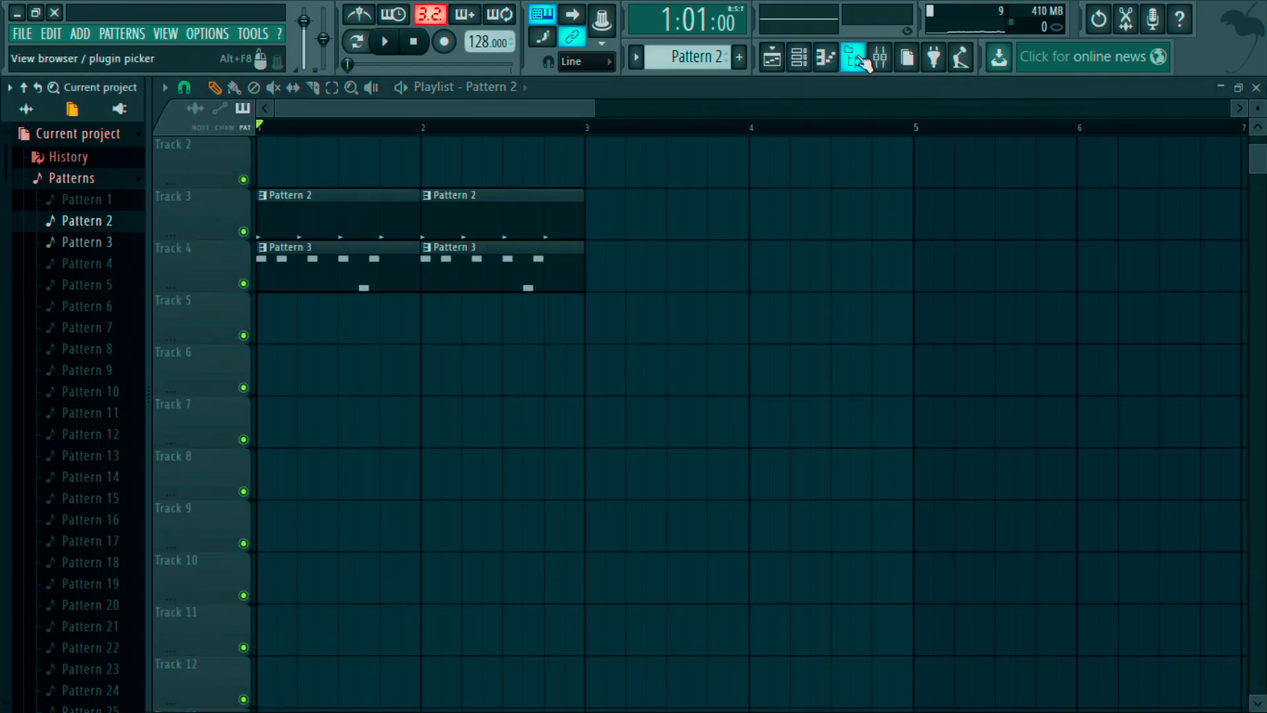
click(860, 61)
click(860, 61)
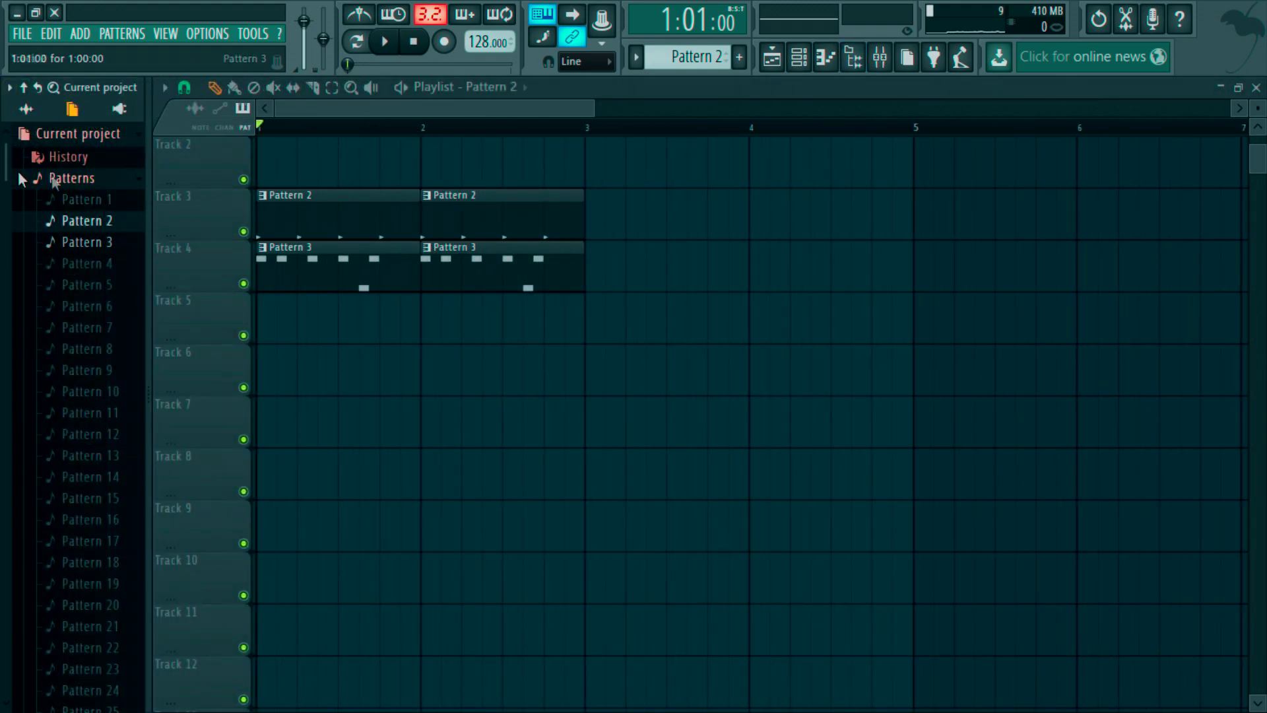
Show all folders in the browser, widen it, and collapse the KSHMR and Sample Packs folders.
click(26, 109)
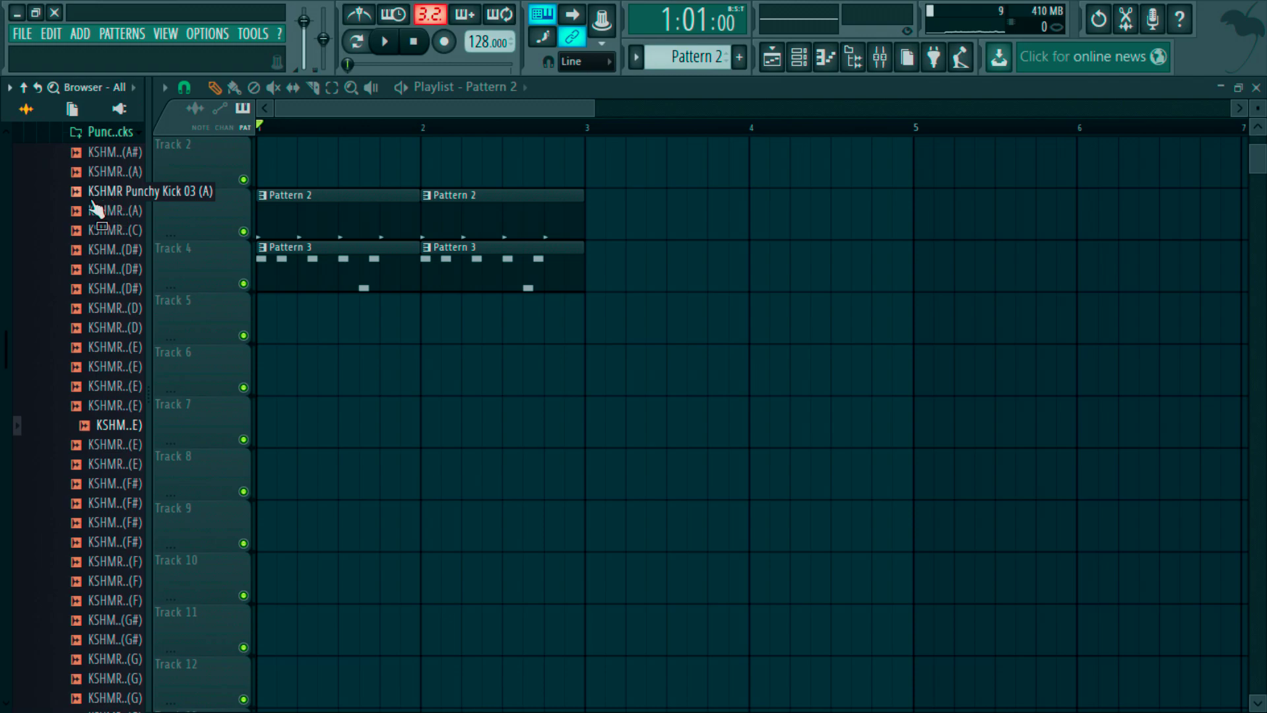
scroll(82, 205, up, 7)
drag(148, 163, 253, 192)
scroll(145, 257, down, 5)
scroll(86, 264, up, 7)
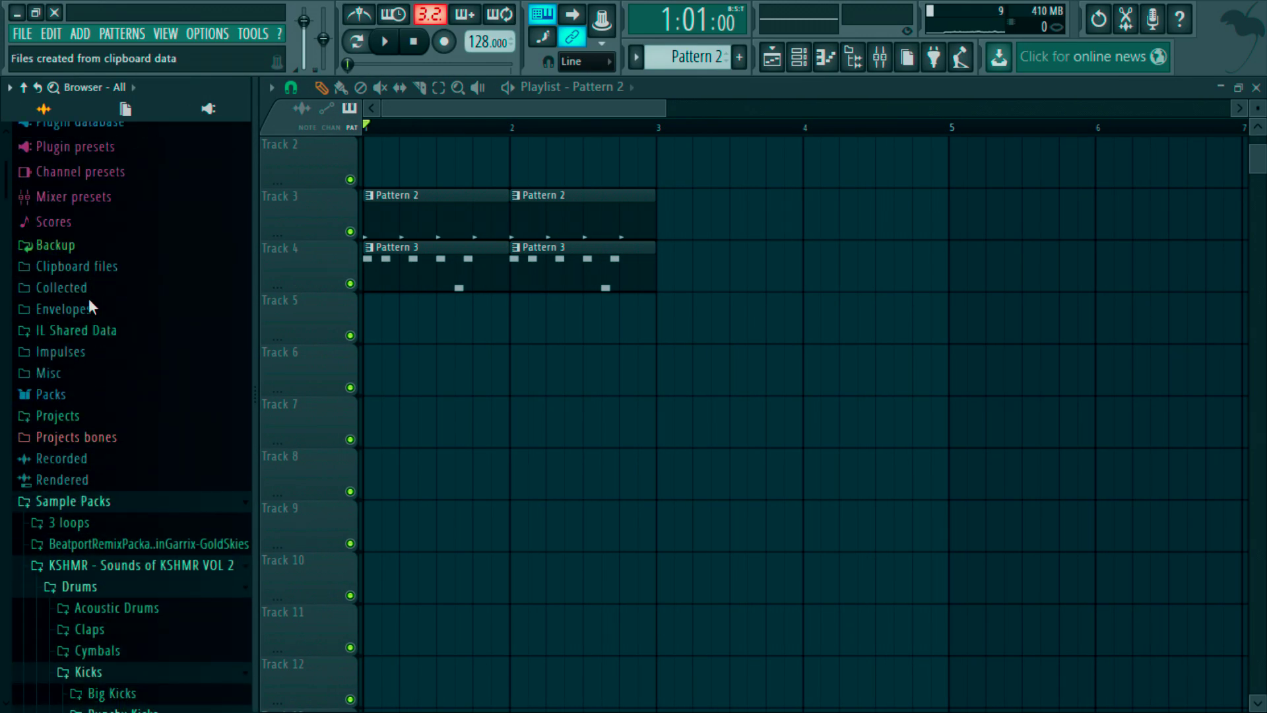
click(93, 567)
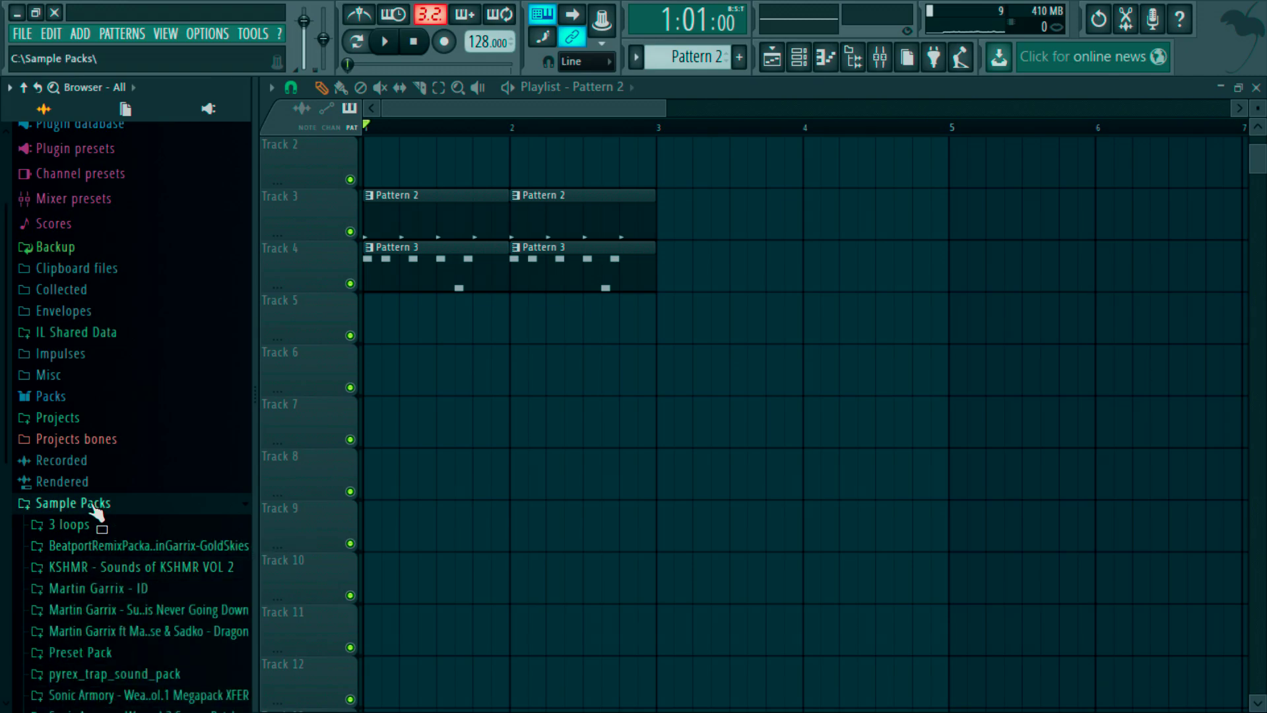
click(92, 503)
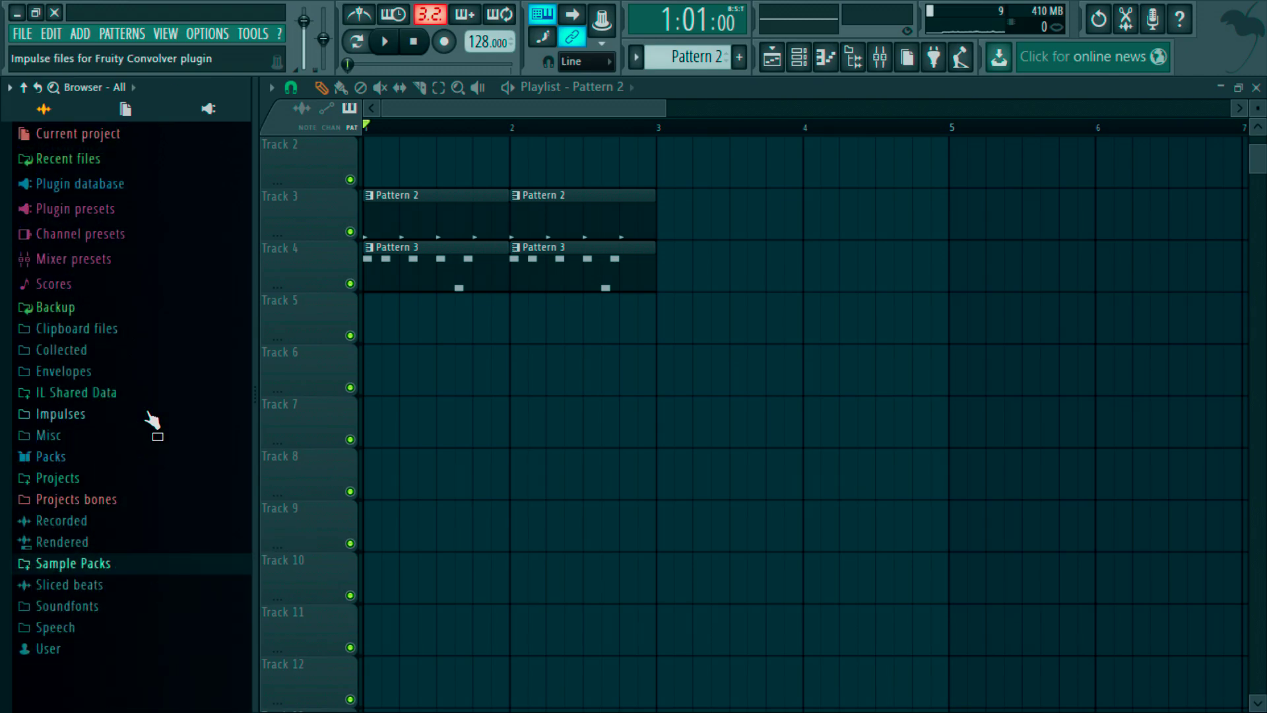
Open the mixer, and view the project's patterns and channels in the project picker.
click(881, 59)
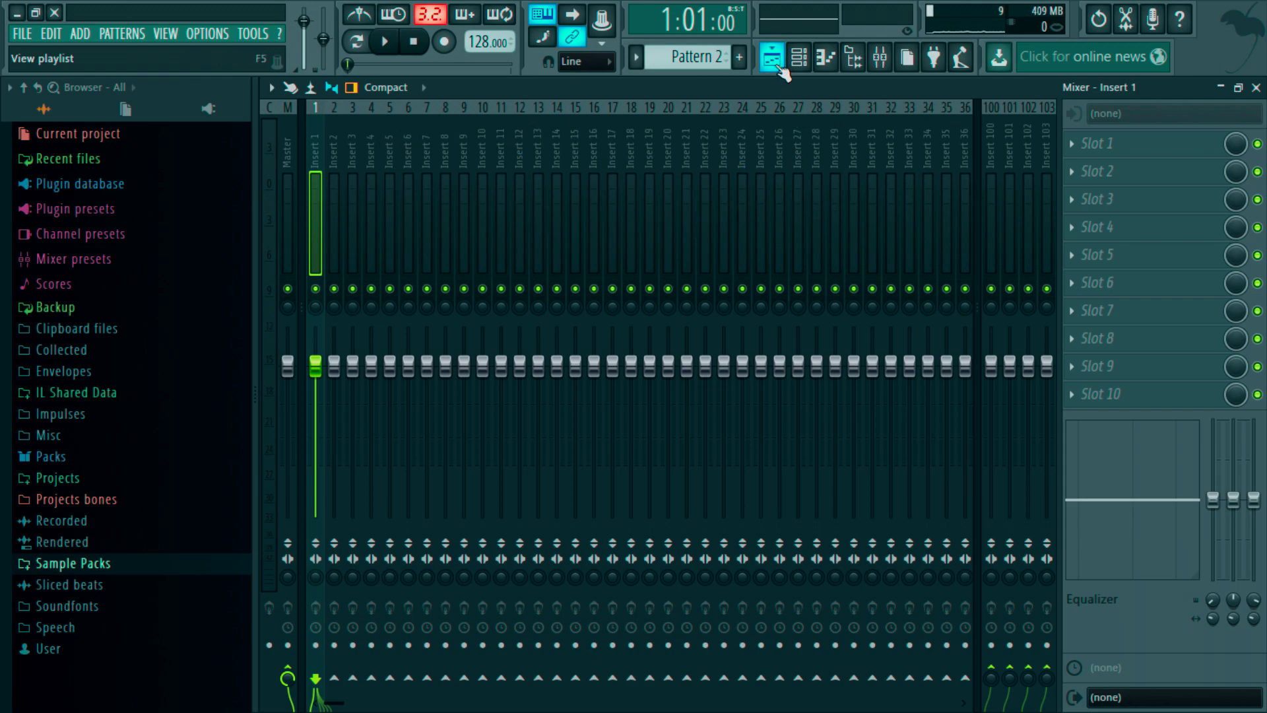
click(908, 60)
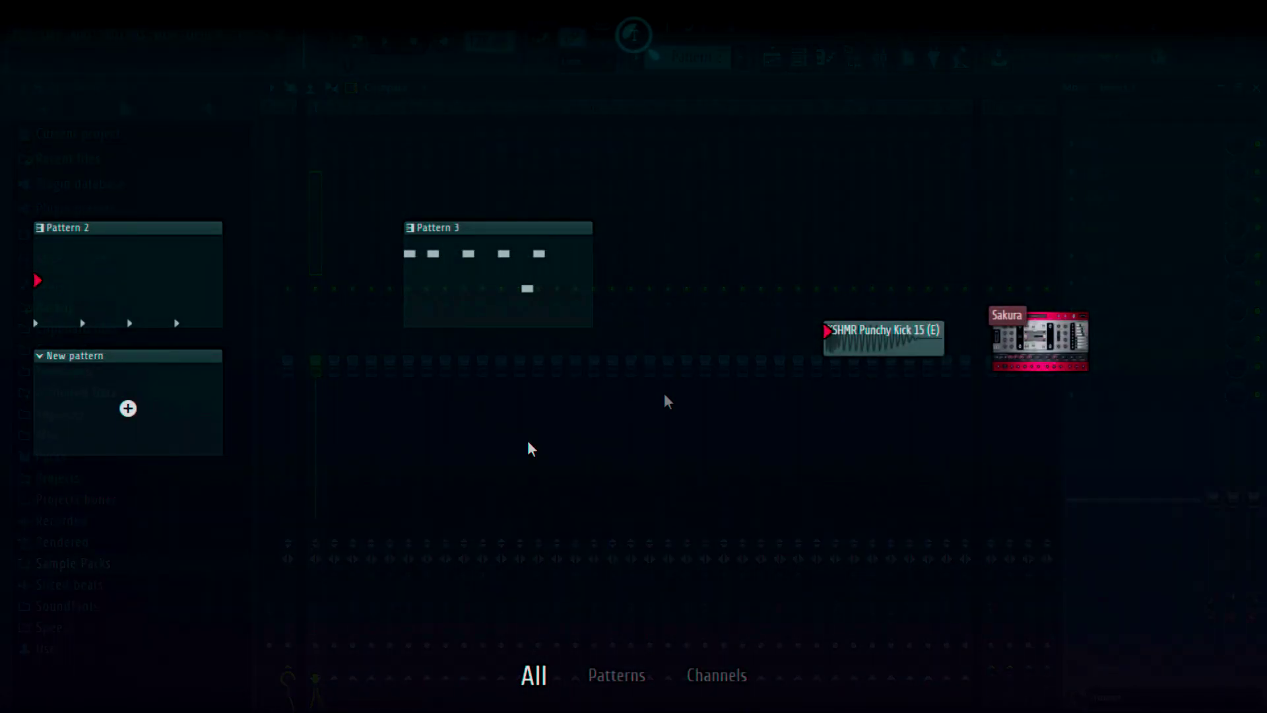
click(610, 677)
click(725, 693)
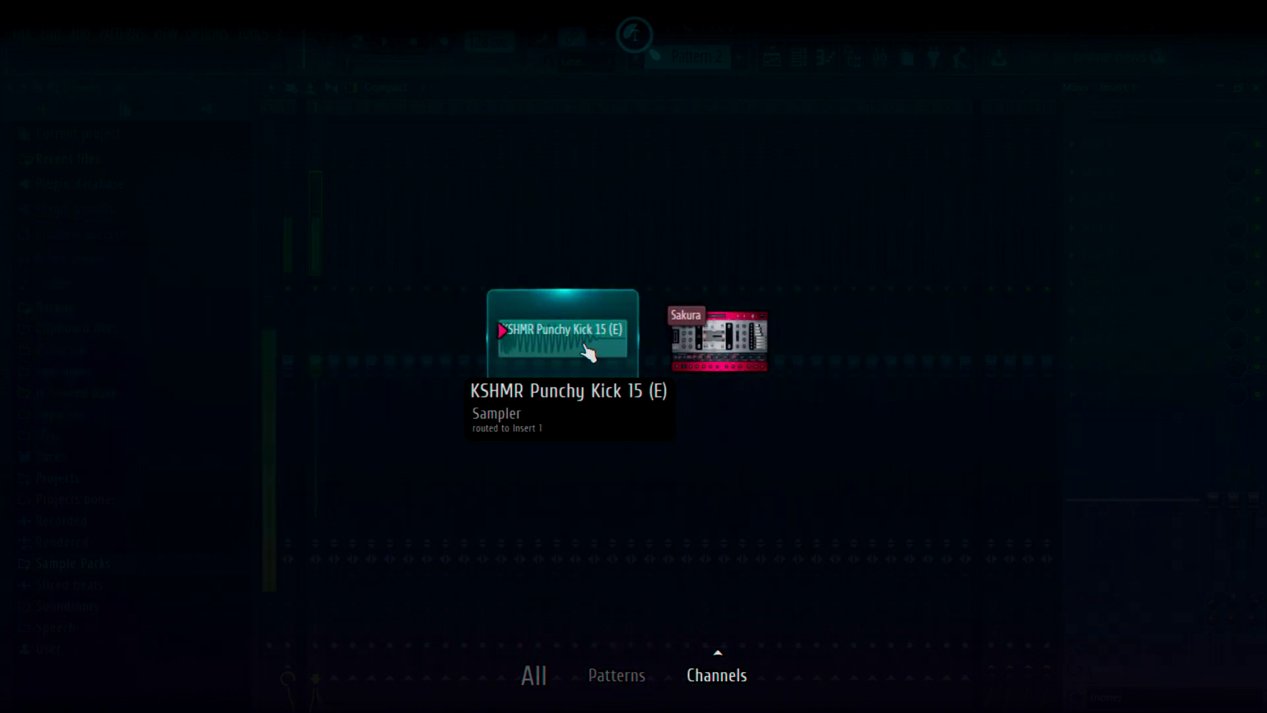
click(621, 643)
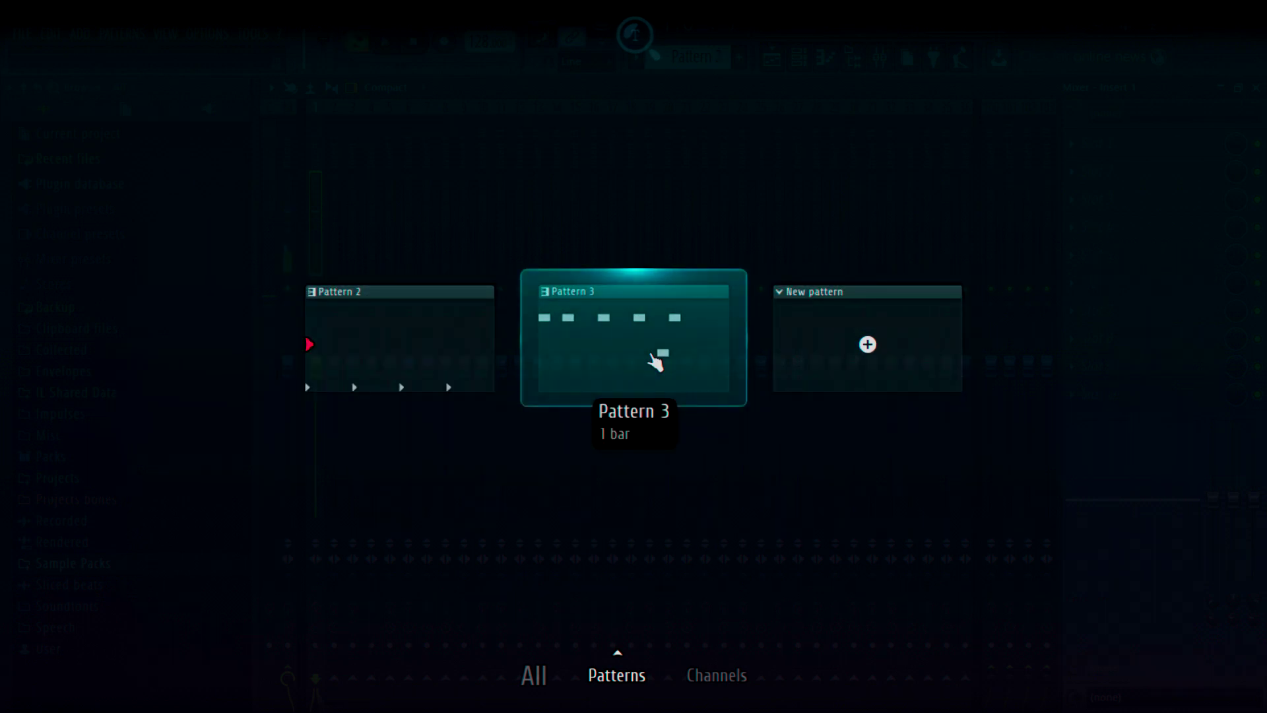
click(533, 675)
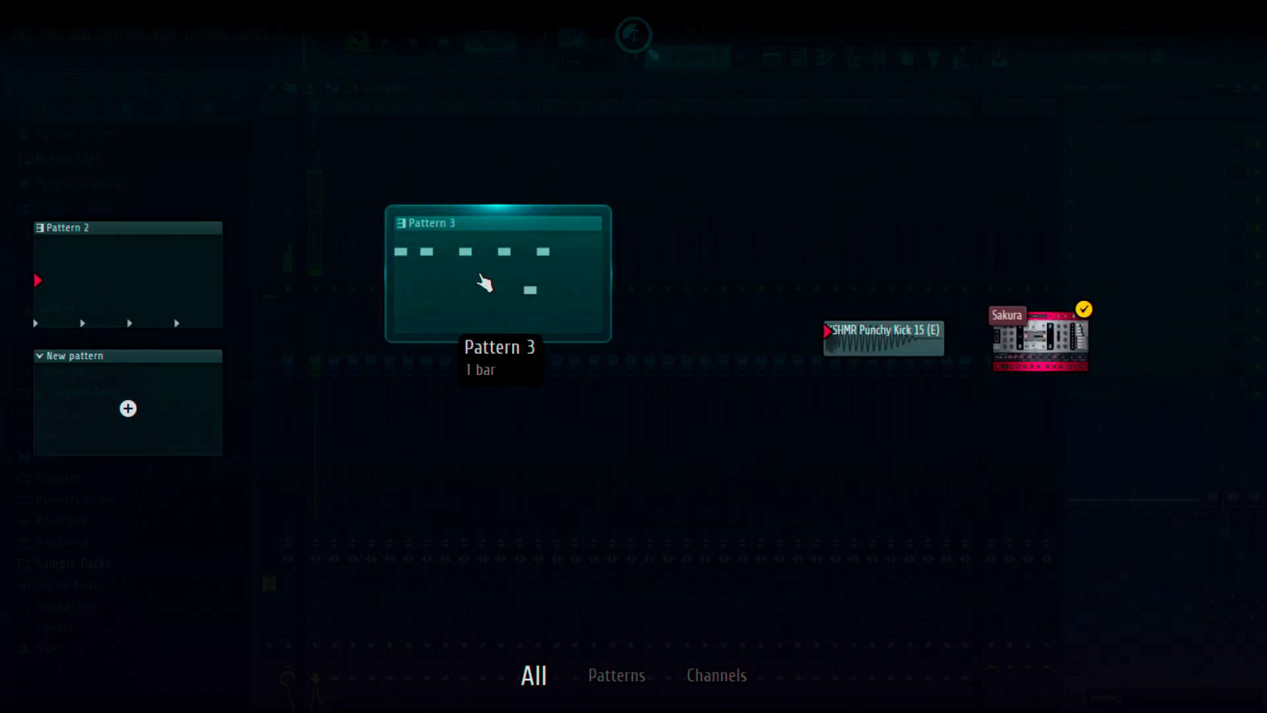
key(Escape)
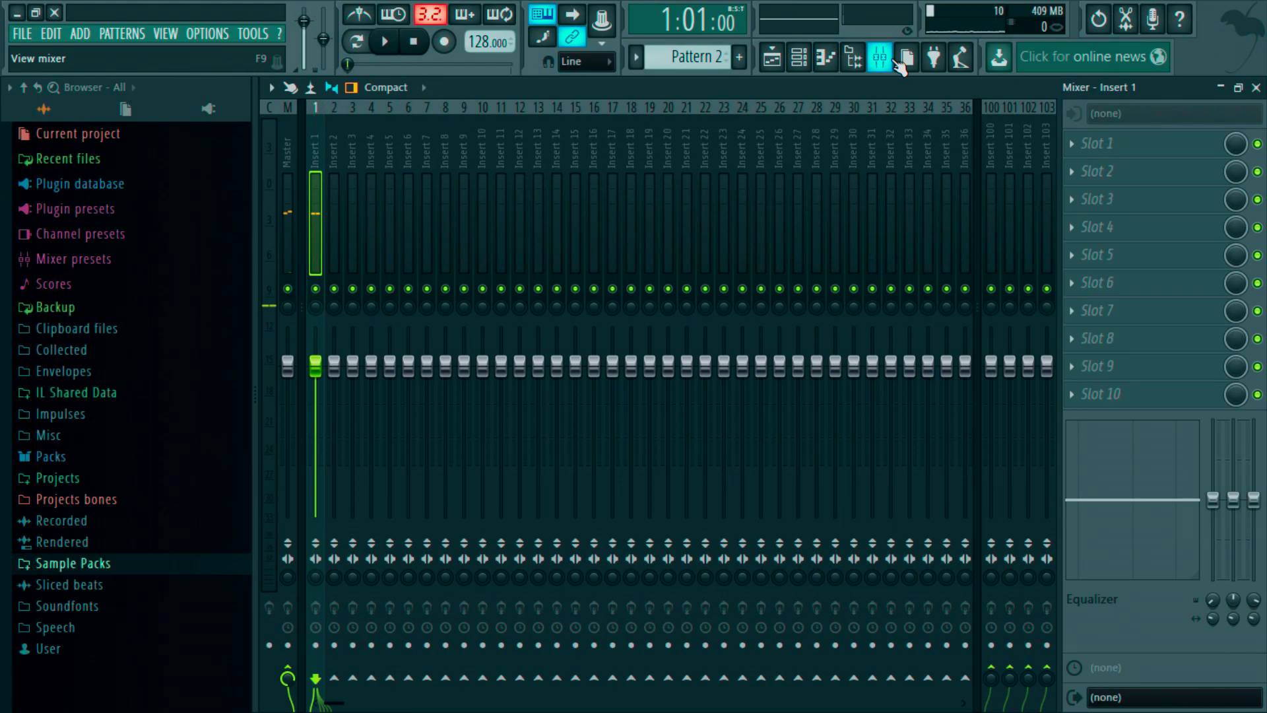
Add a Harmless synth channel from the plugin picker below Sakura in the channel rack and close its window.
click(943, 58)
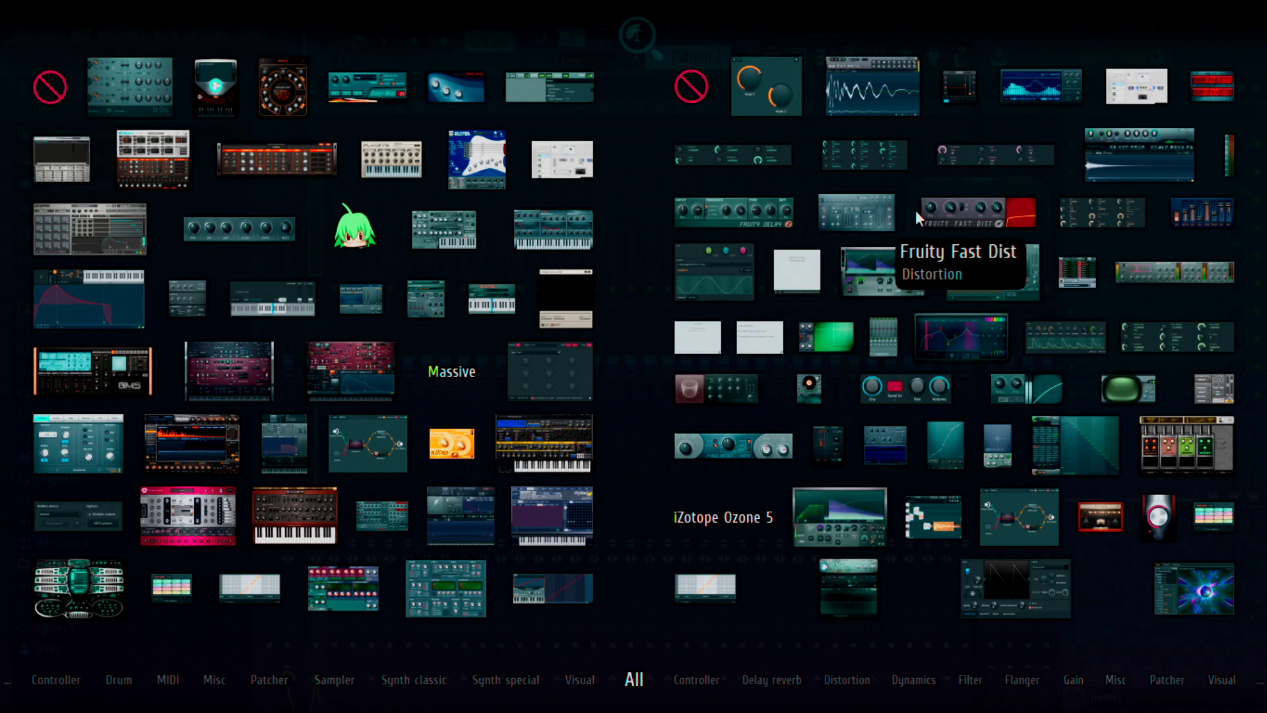
drag(916, 210, 799, 61)
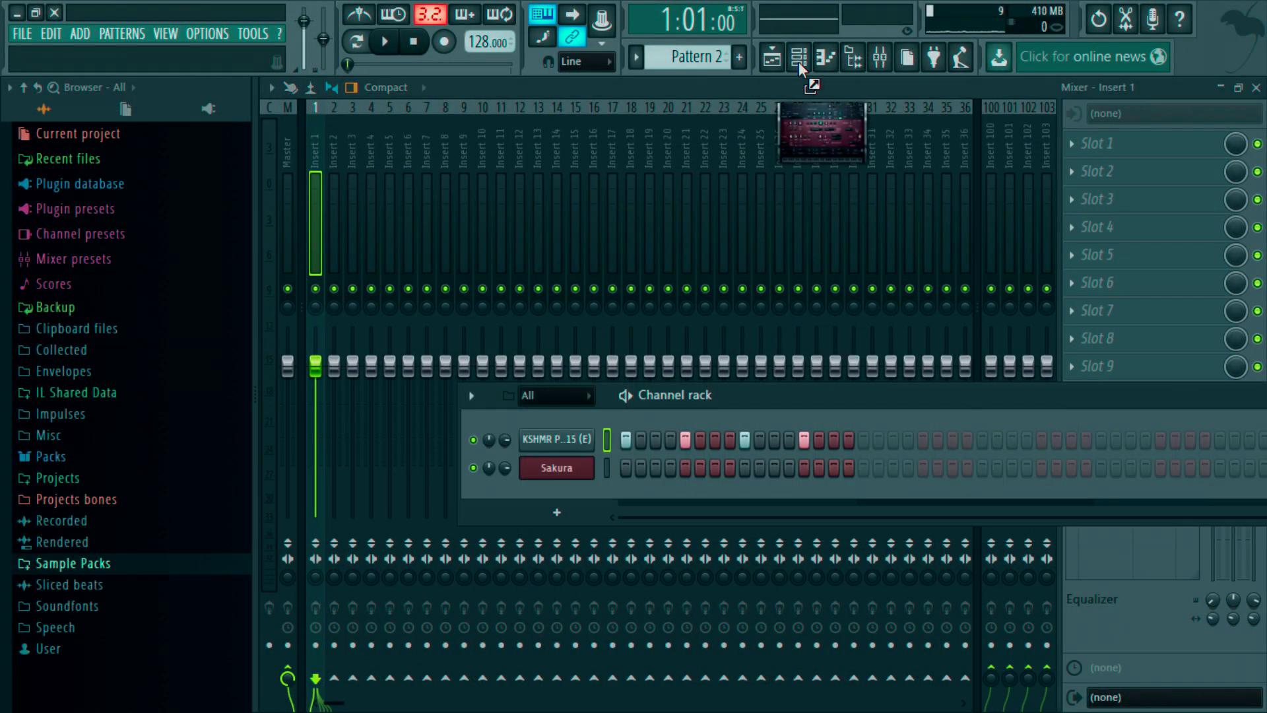
drag(798, 62, 564, 487)
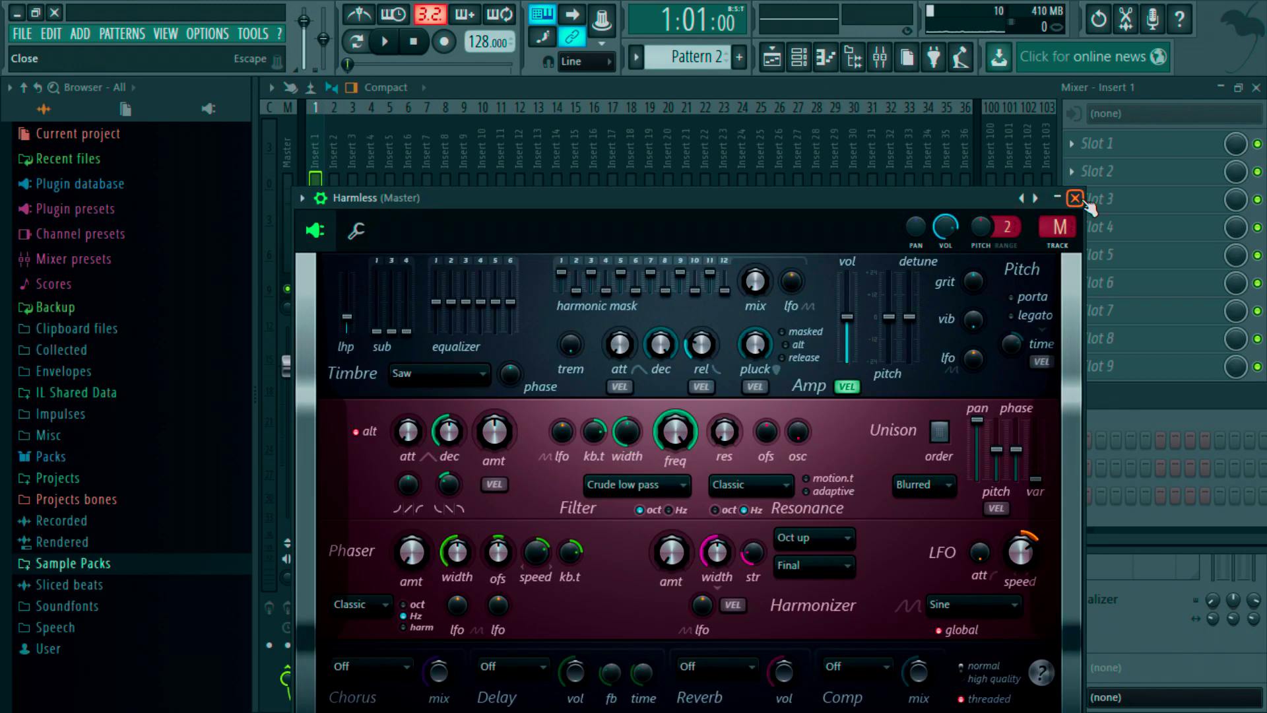
click(1079, 199)
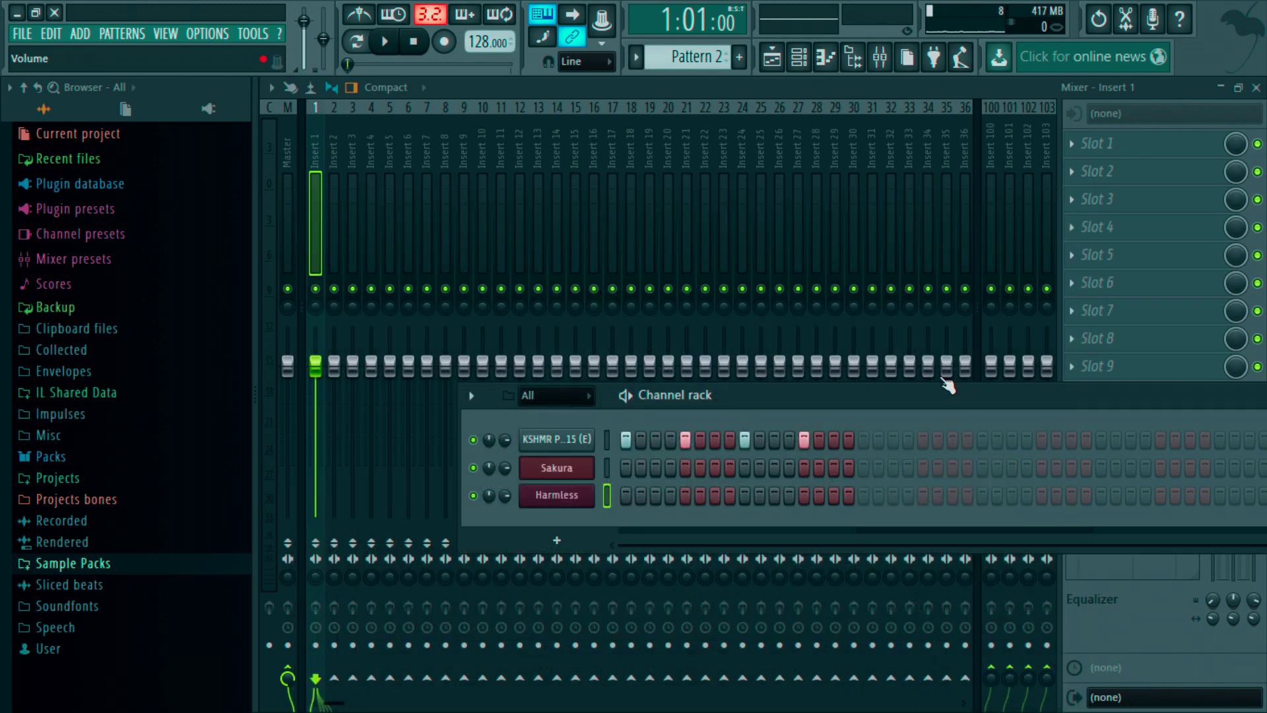
drag(948, 389, 683, 201)
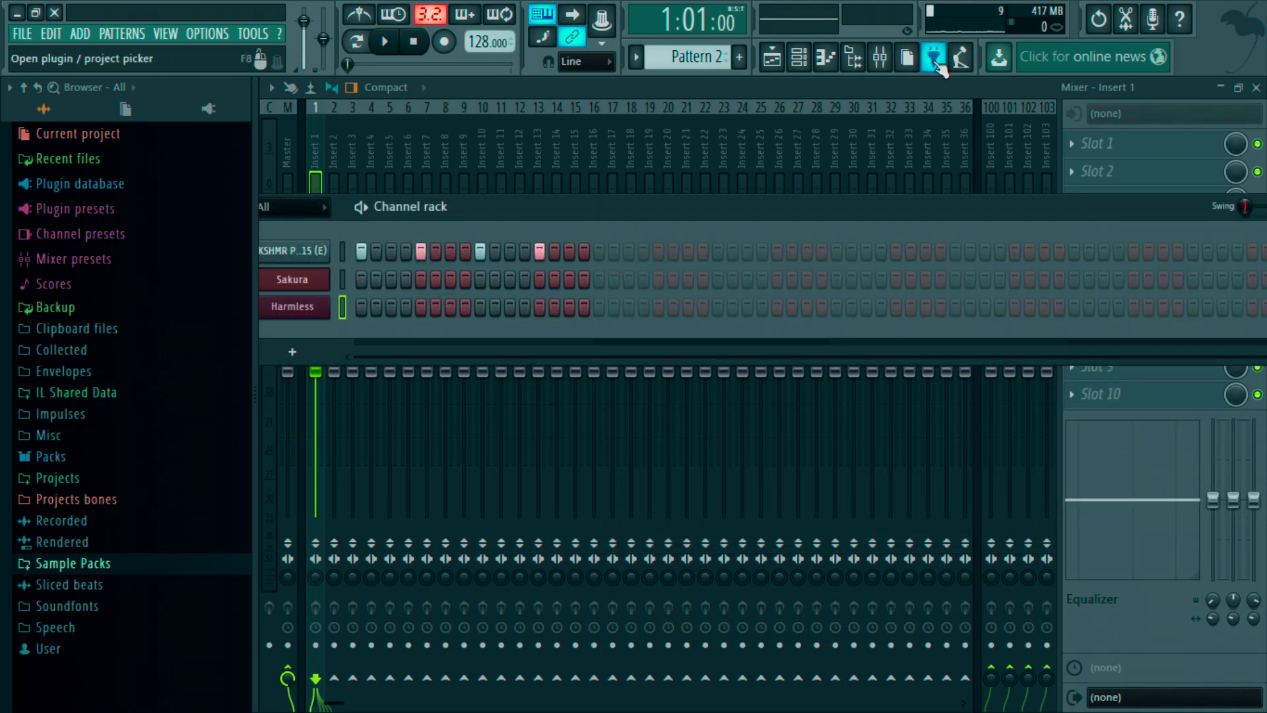
Load Gross Beat from the plugin picker into slot 1 of mixer Insert 1 and open the tempo tapper.
click(937, 63)
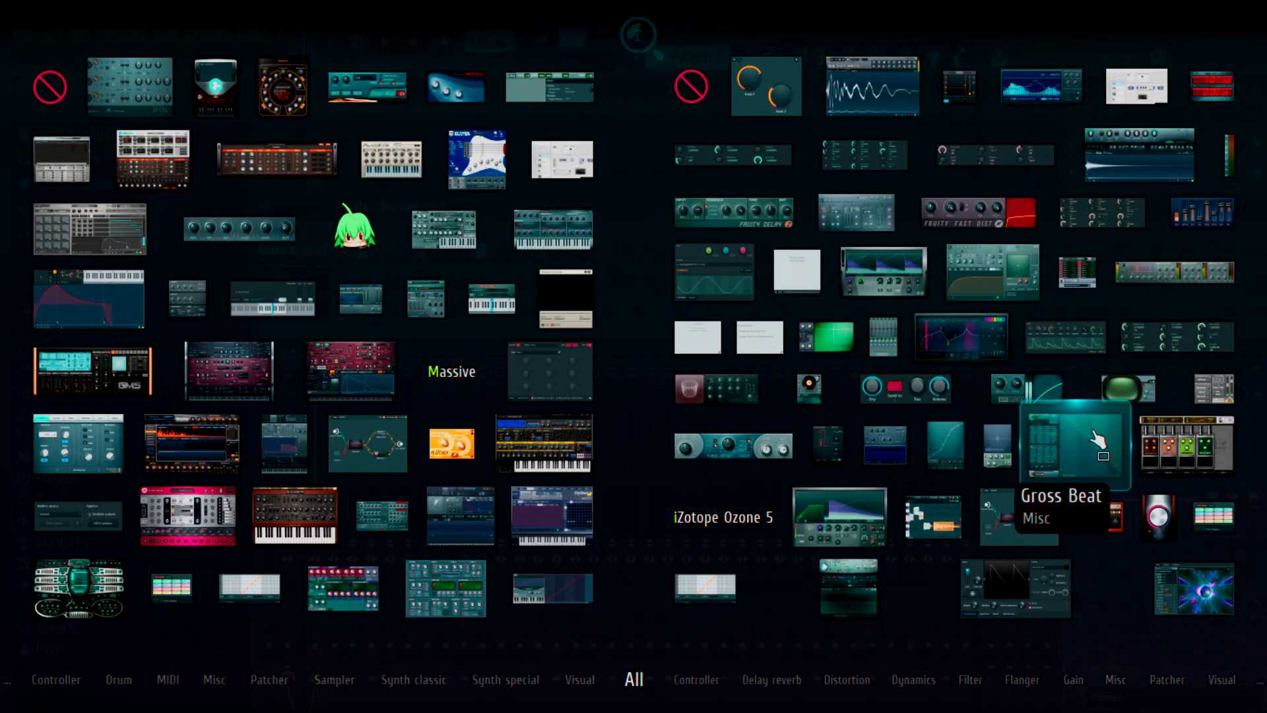
drag(1097, 439, 1120, 146)
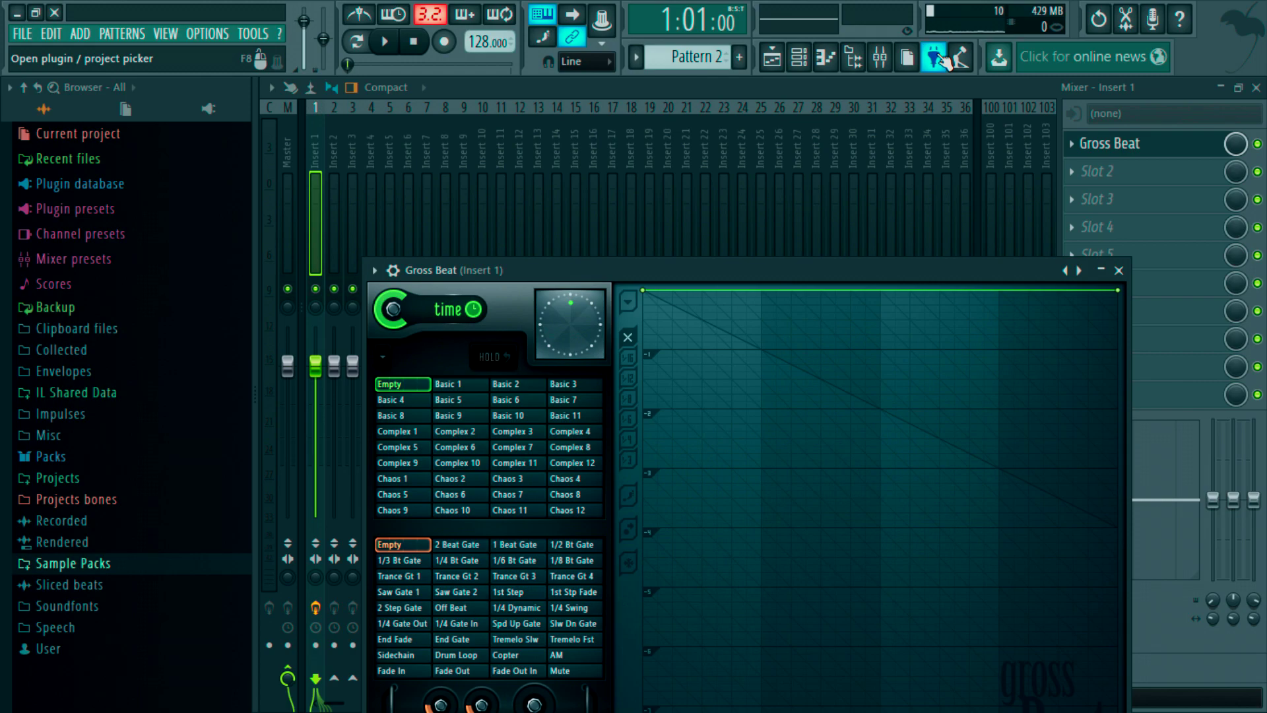
click(961, 58)
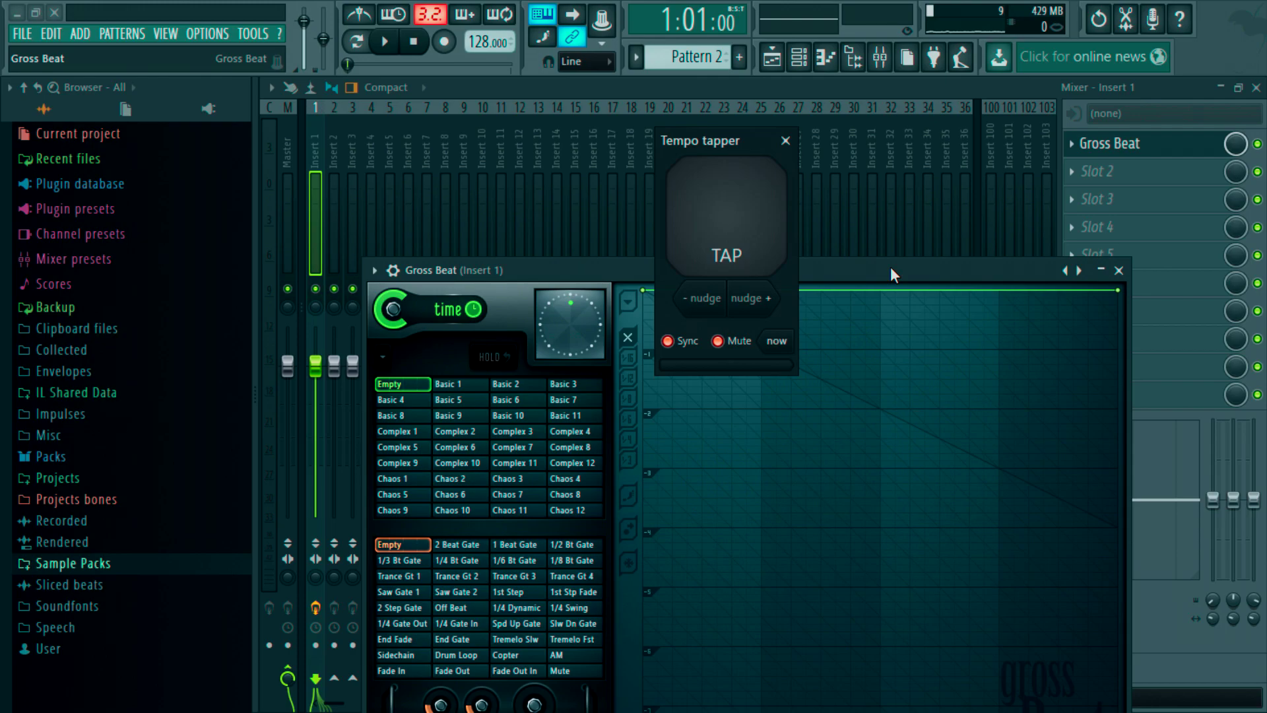
click(1116, 143)
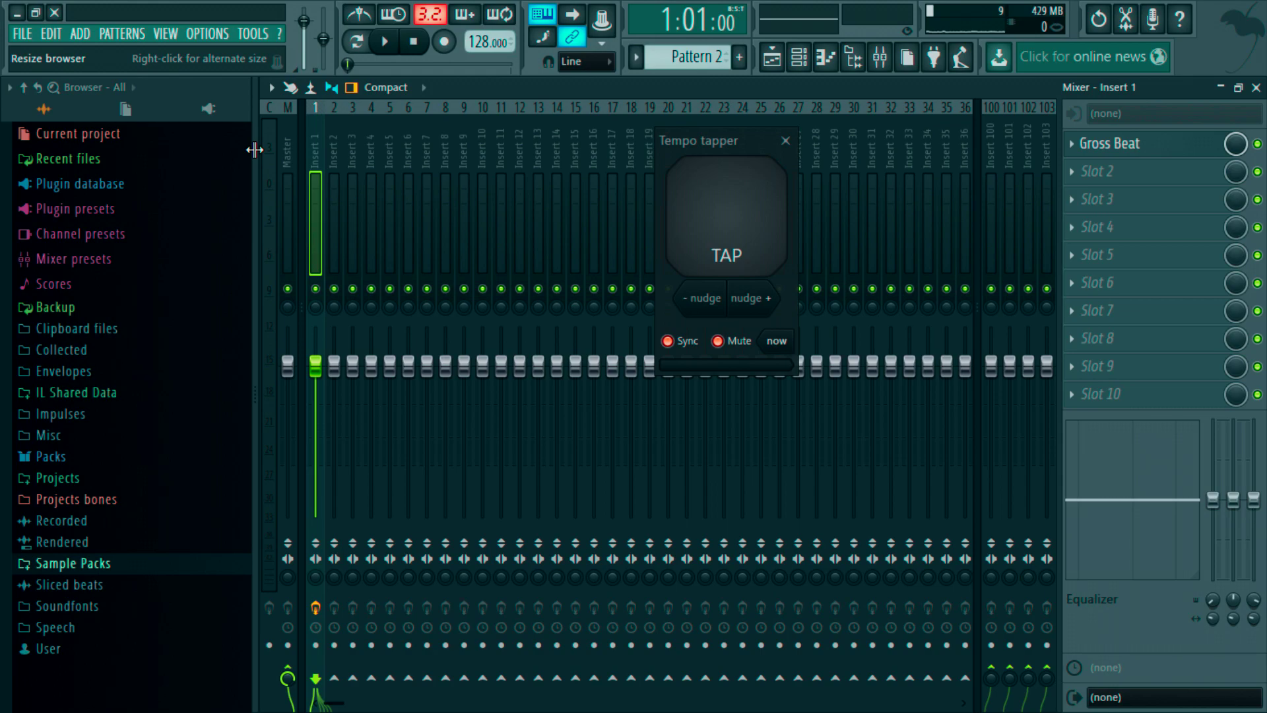
Hide the browser and bring up the project's export format choices.
click(852, 57)
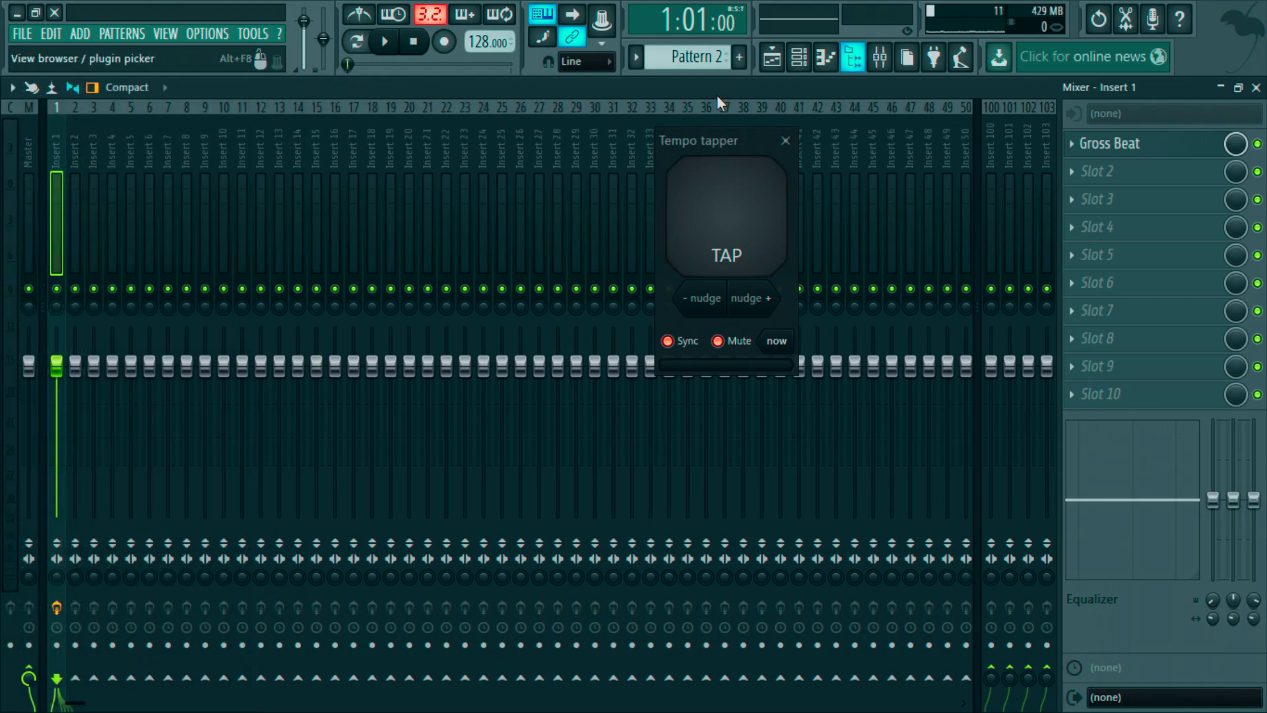
click(30, 39)
mouse_move(165, 190)
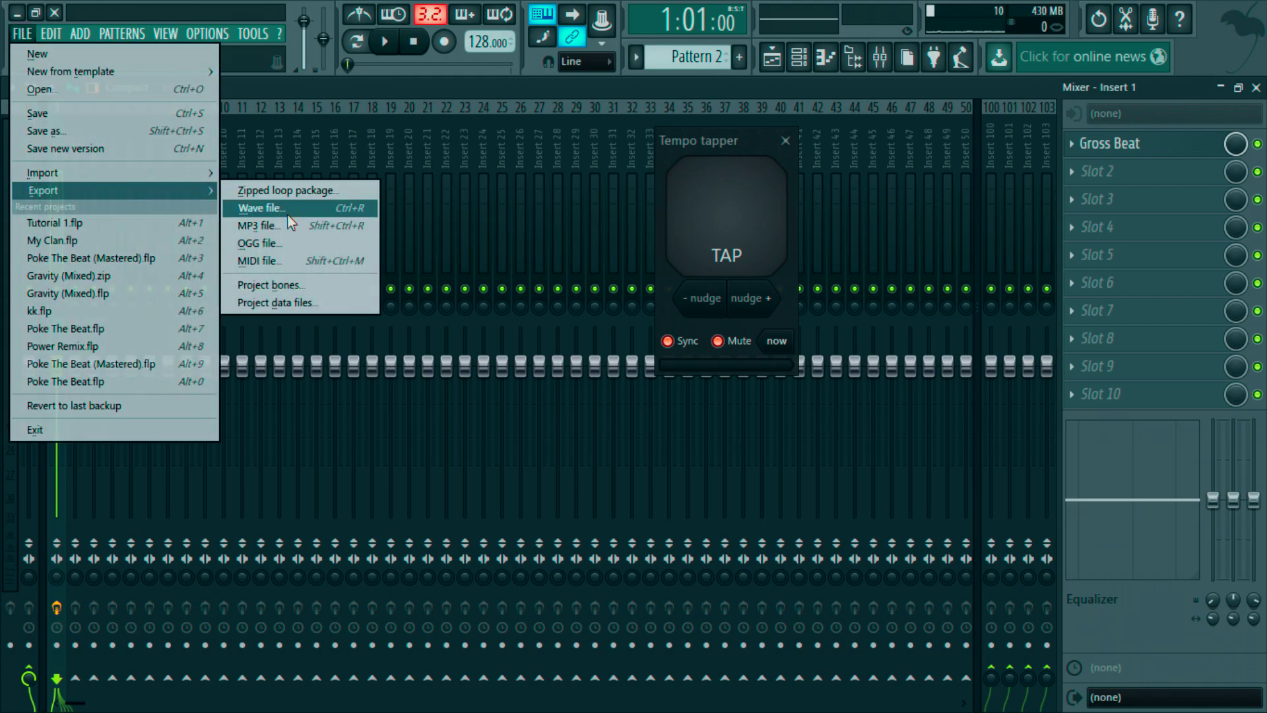